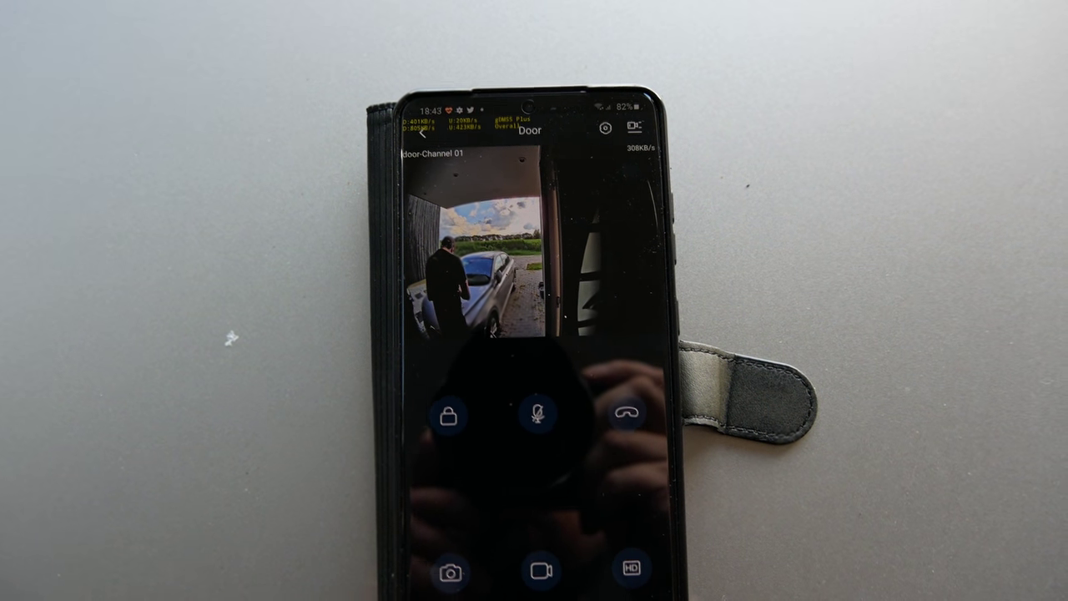
Step: Talk to the door station over the microphone, end the call, and return to the phone's home screen
click(539, 413)
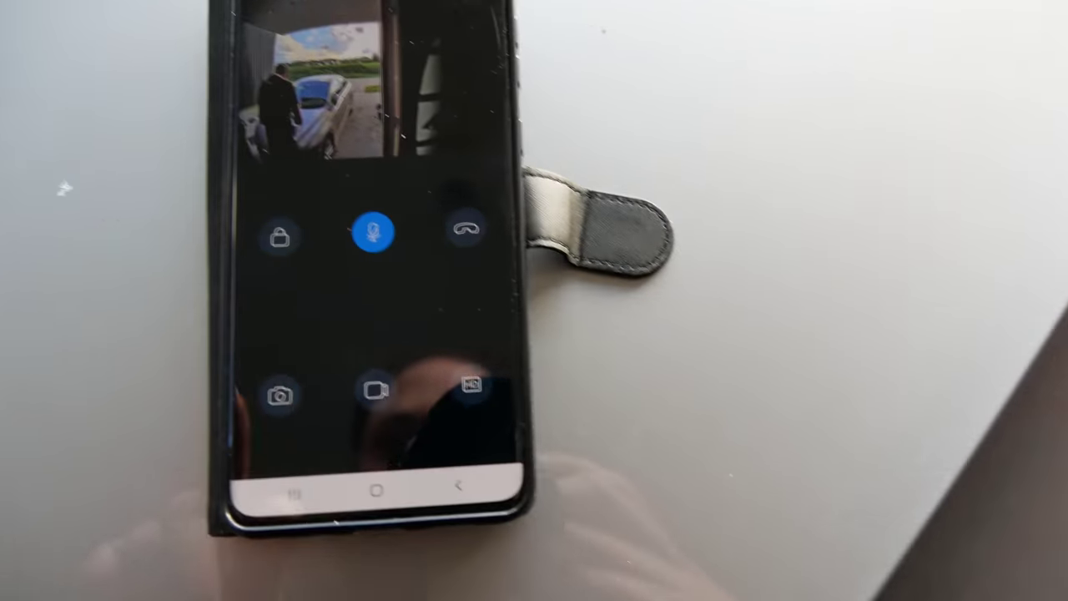
click(600, 375)
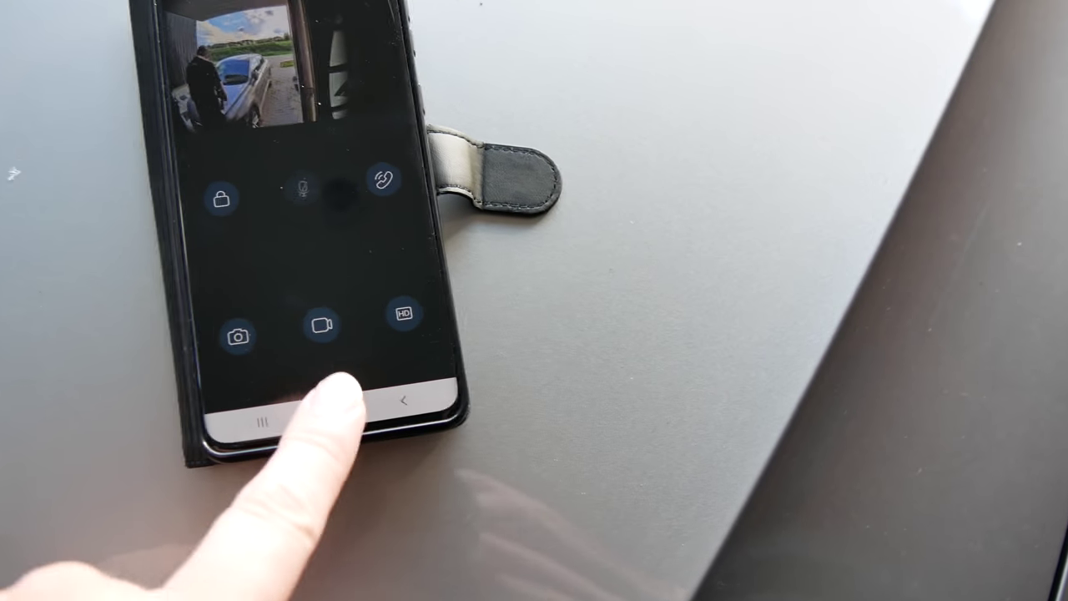
click(273, 483)
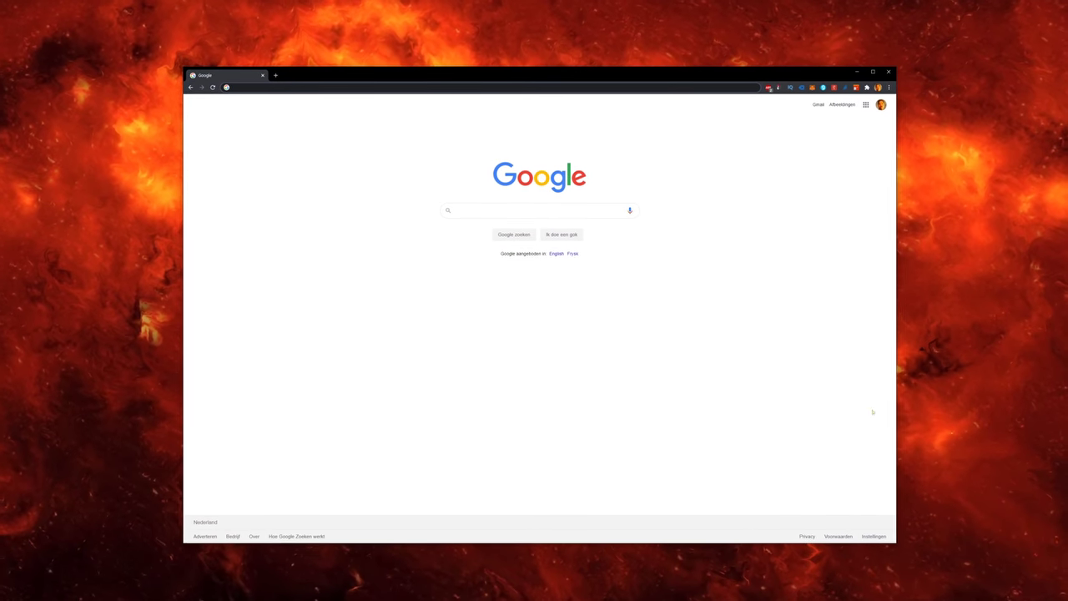
Step: Open the international dahuasecurity.com site and browse to the Video Intercoms IP Products listing
text(dahuasecurity.com/)
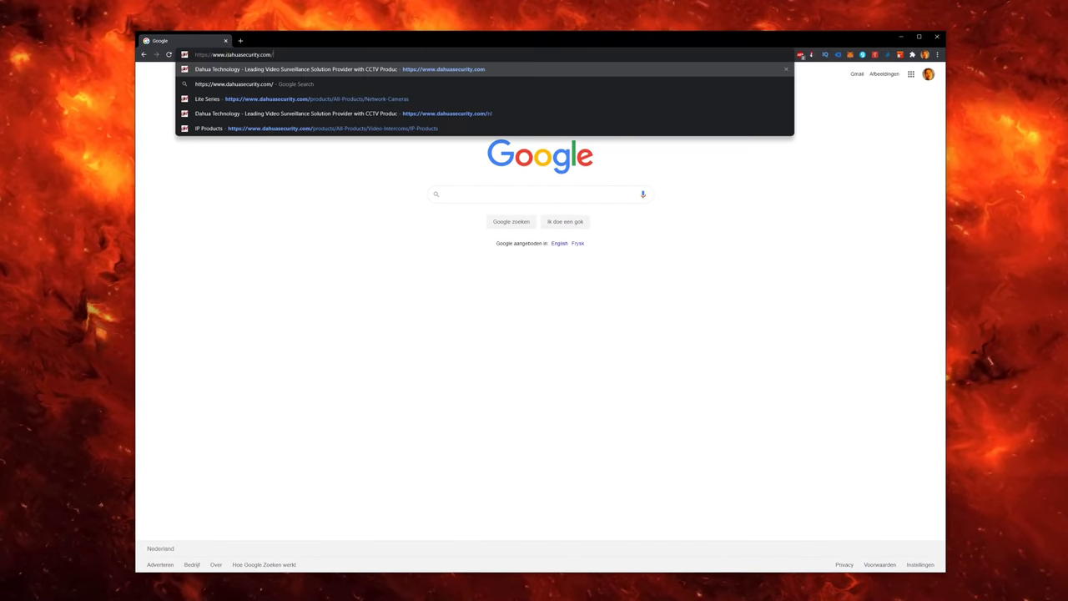
key(Return)
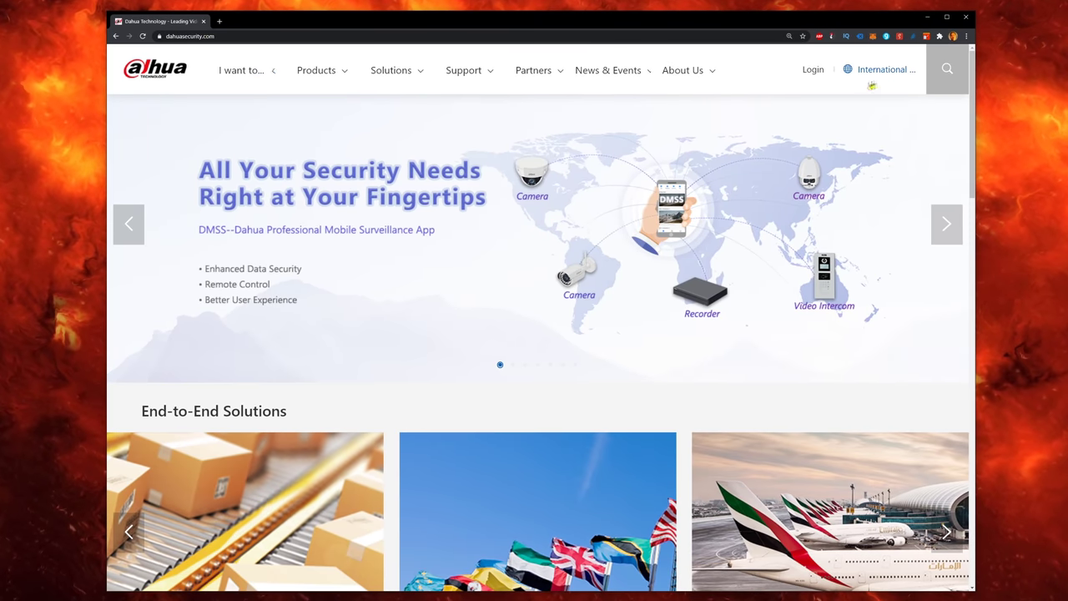
mouse_move(872, 86)
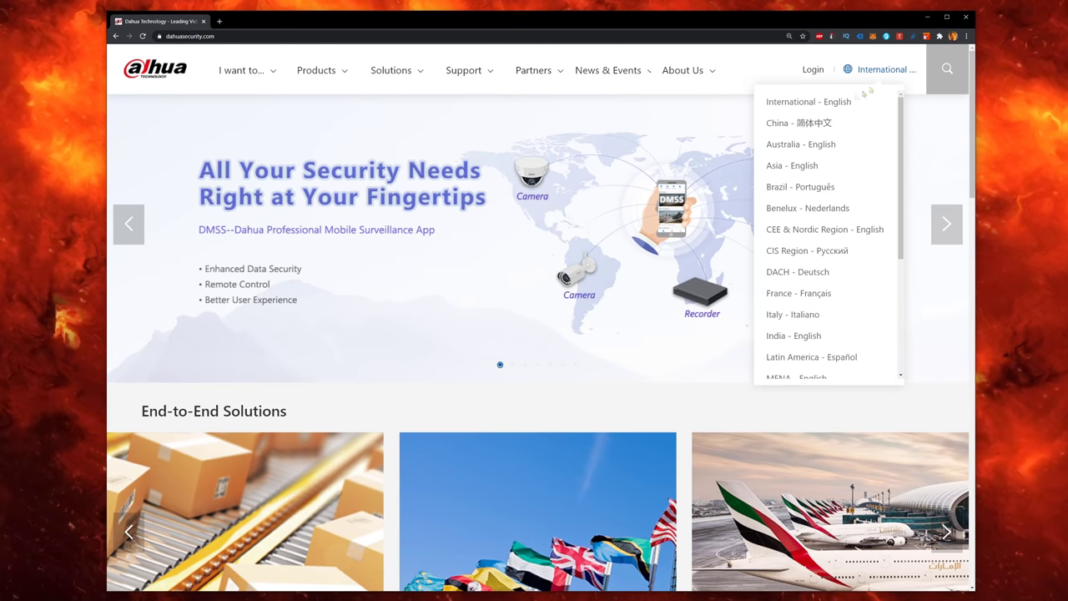
click(807, 103)
mouse_move(324, 75)
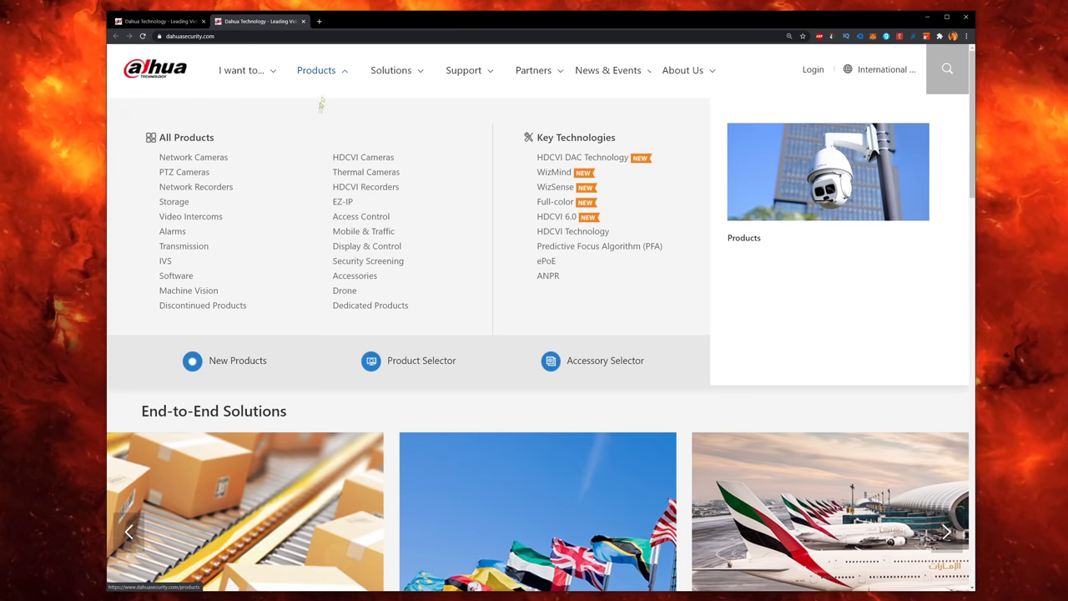
click(200, 215)
scroll(262, 240, down, 6)
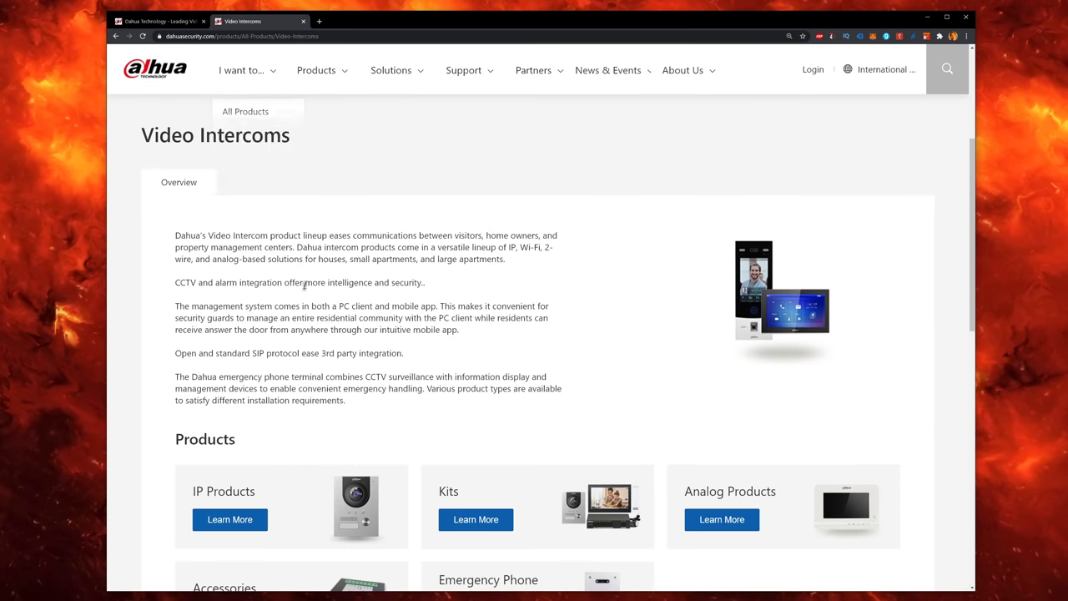
click(246, 352)
Step: Open the VTO2202F-P product page and request its firmware download
scroll(263, 342, down, 3)
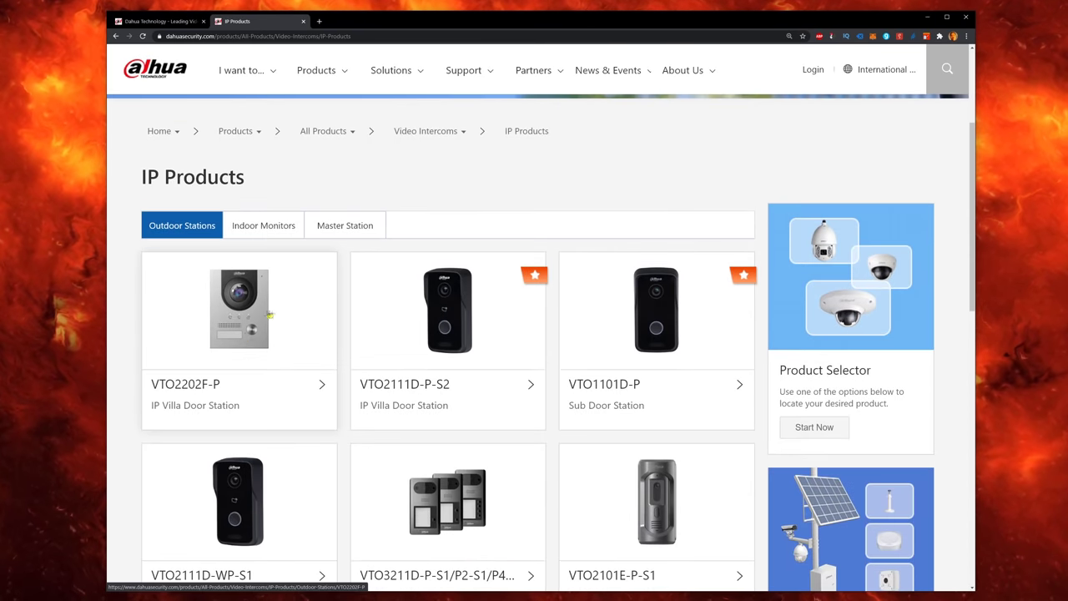
click(211, 386)
scroll(537, 327, down, 5)
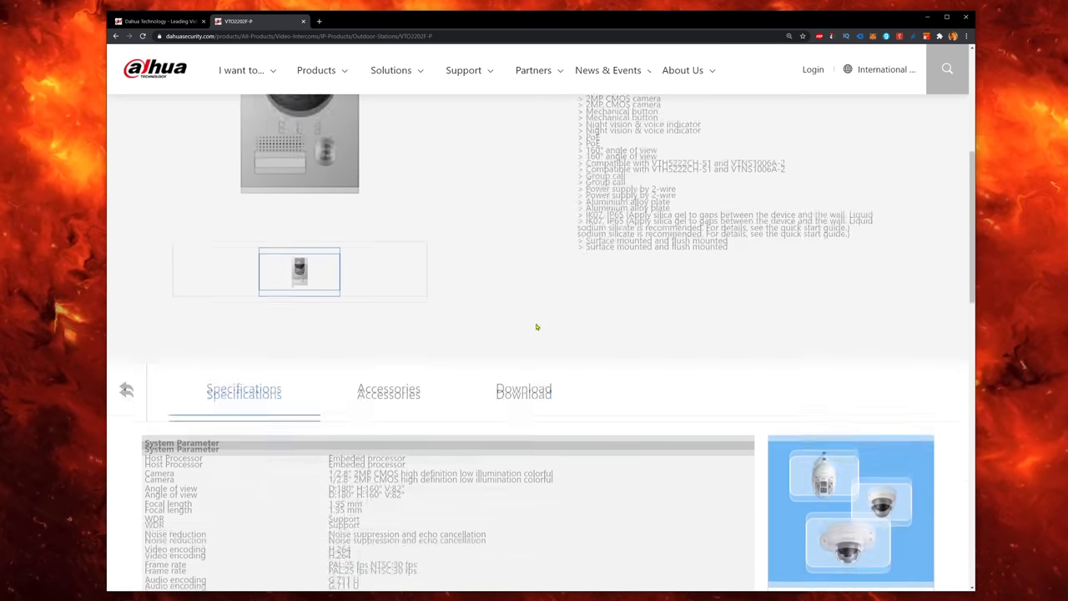
click(512, 343)
click(586, 401)
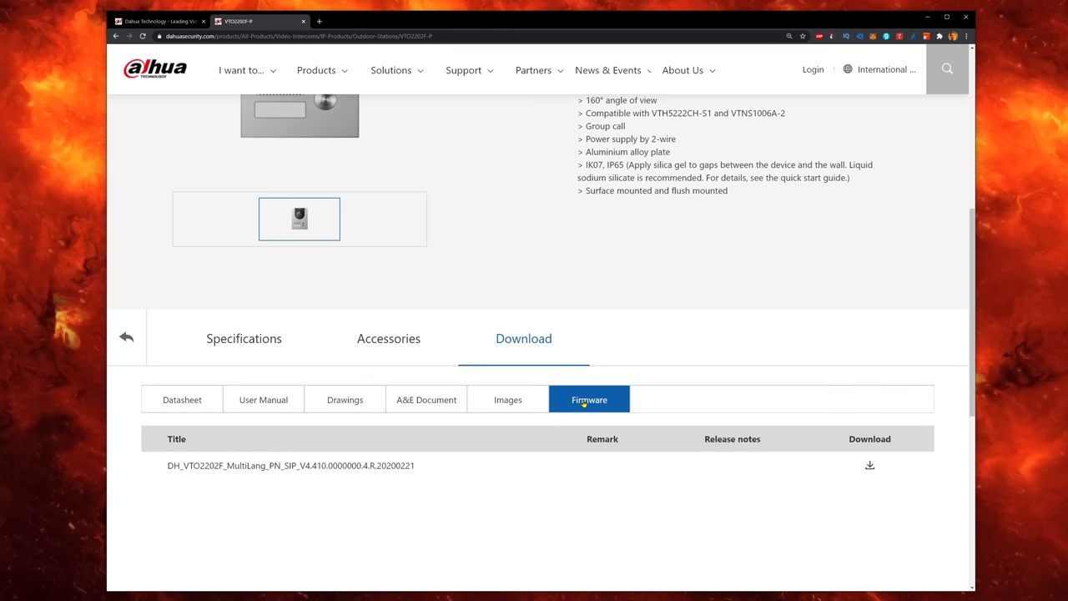
click(869, 468)
Step: Accept the licence, choose Netherlands and enter an e-mail address, then submit and return to IP Products
click(543, 469)
click(410, 300)
text(neth)
click(399, 334)
click(409, 353)
text(hoi@hoi.com)
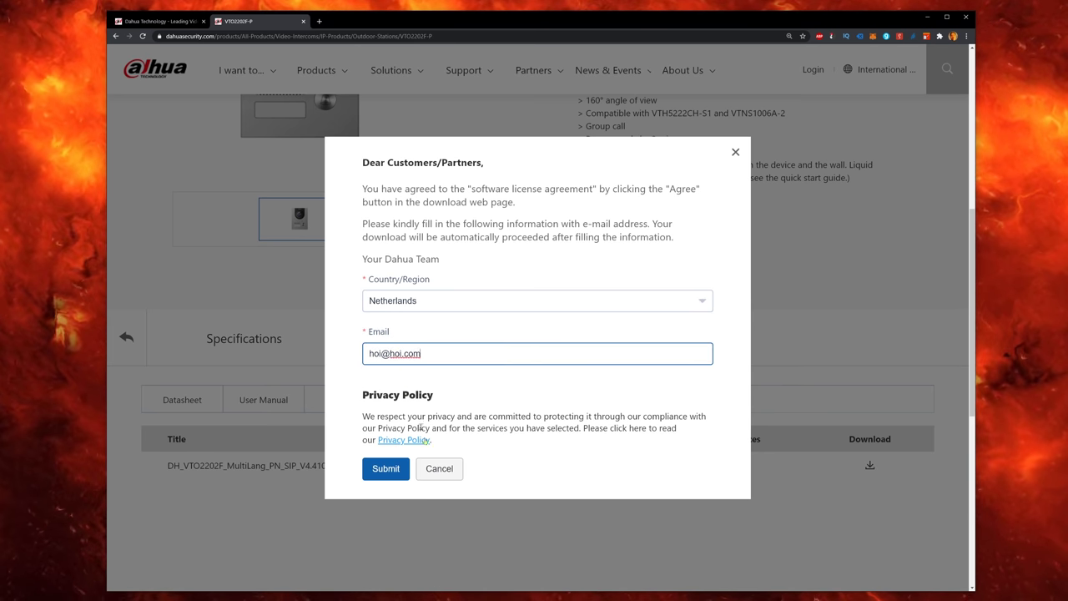
click(399, 469)
scroll(354, 459, up, 5)
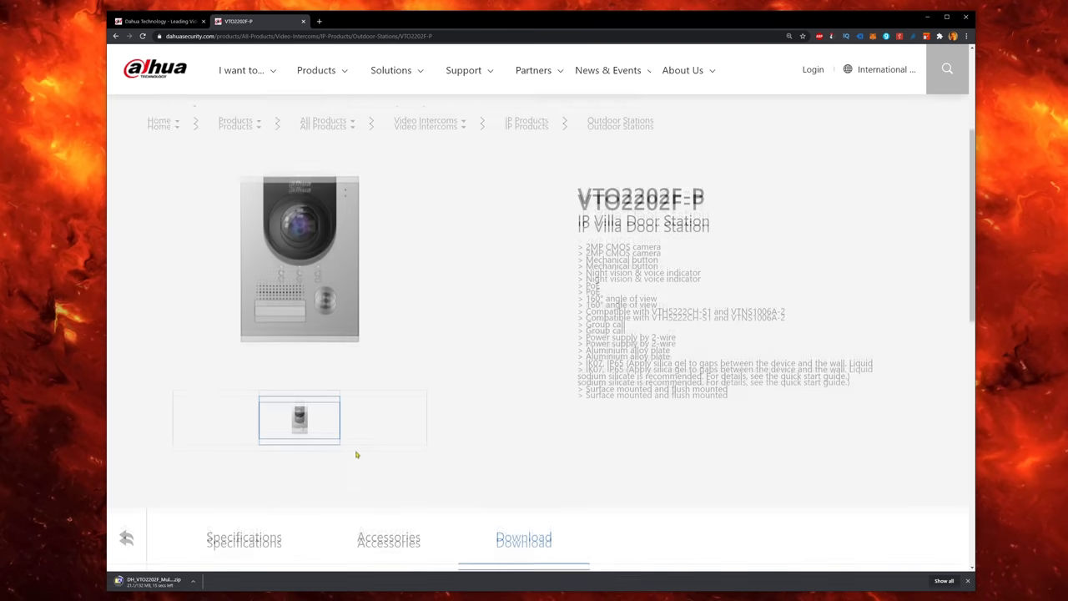
click(518, 170)
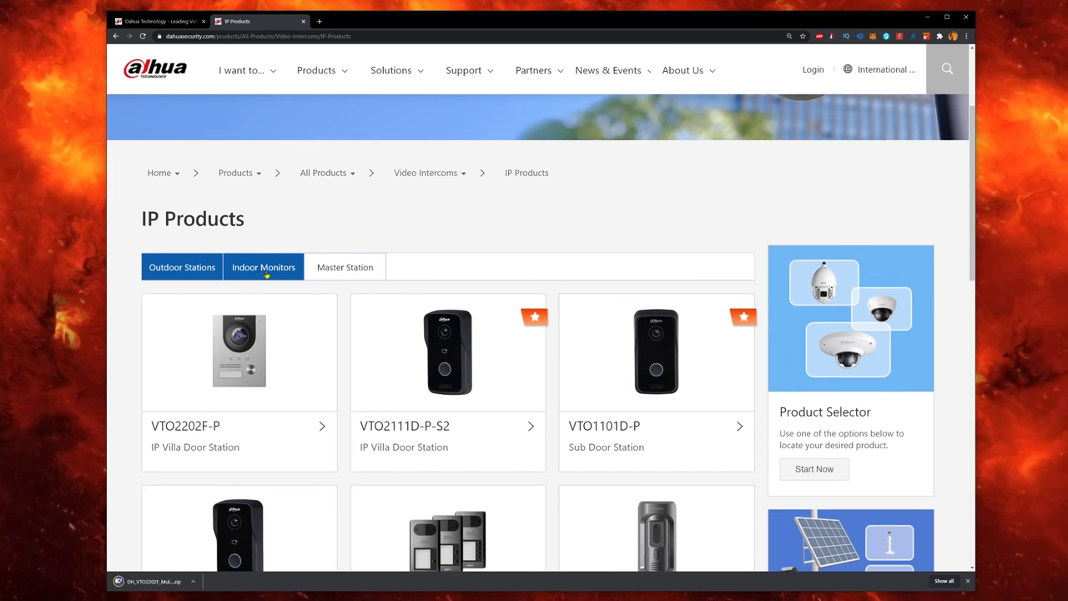
Step: Download the VTH2421FB(W)-P firmware from the Indoor Monitors listing
click(263, 267)
scroll(172, 319, down, 7)
scroll(173, 319, down, 3)
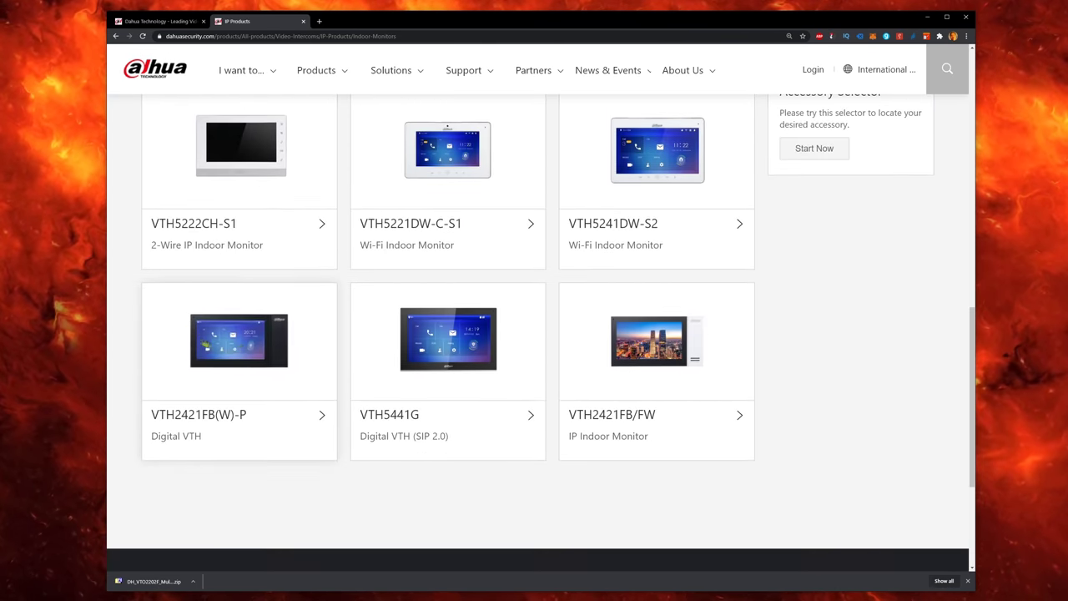
click(250, 349)
scroll(523, 407, down, 5)
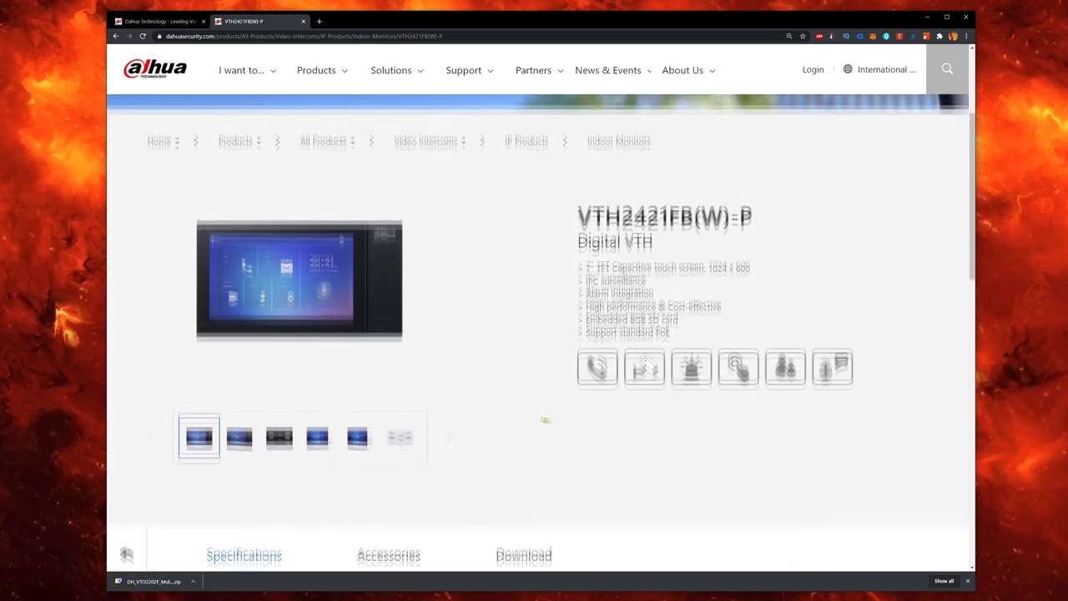
click(520, 421)
scroll(524, 401, down, 3)
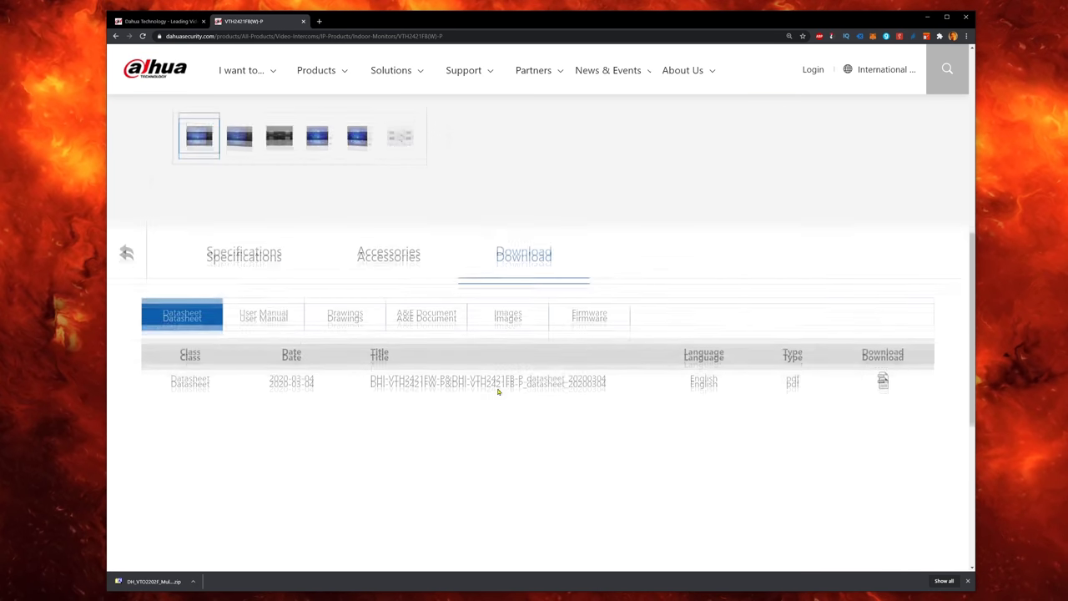
click(594, 276)
click(868, 339)
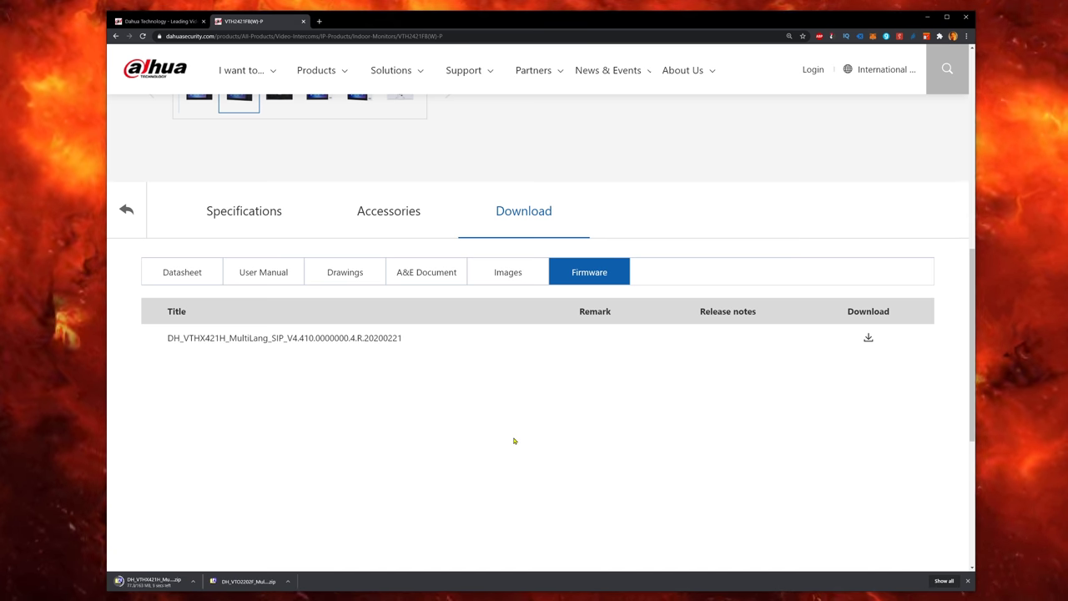
Step: Go to Support > Download Center > Tools and open the Maintenance Tools page for ToolBox
mouse_move(465, 74)
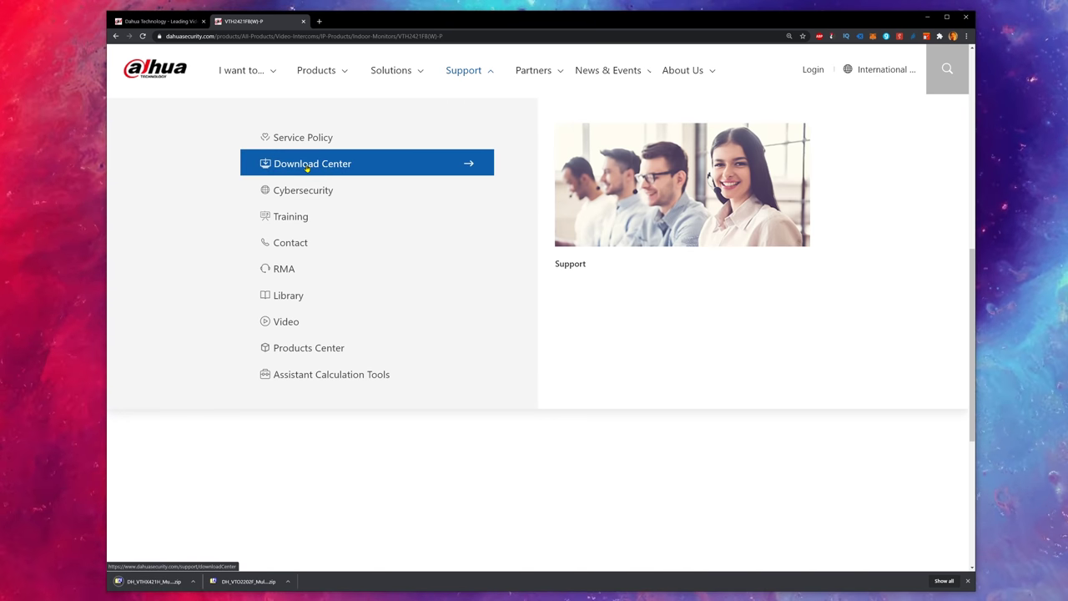
click(307, 165)
scroll(351, 291, down, 4)
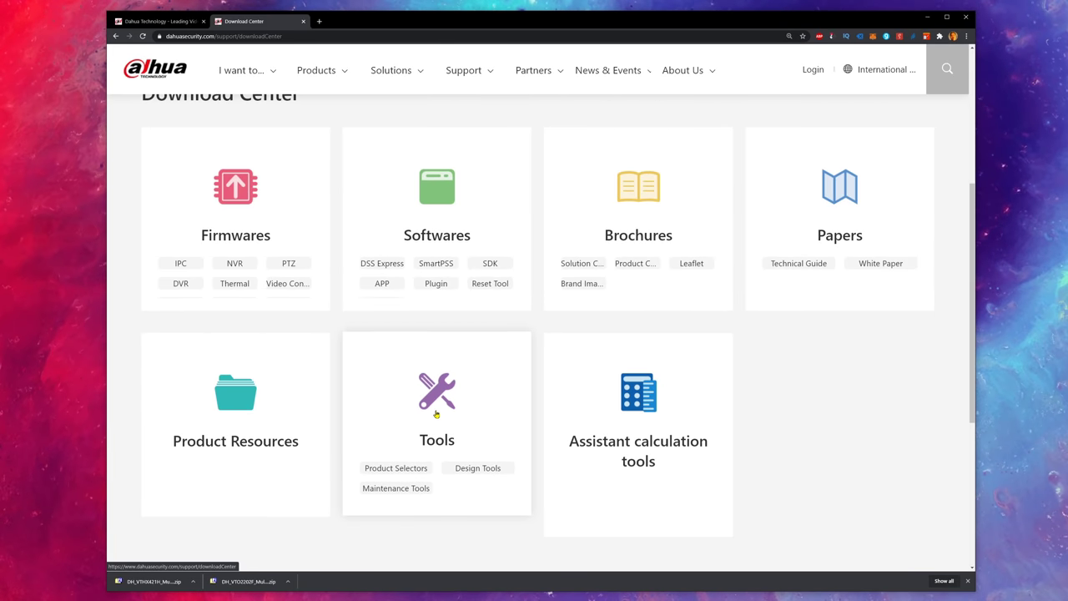
click(436, 414)
scroll(310, 377, down, 10)
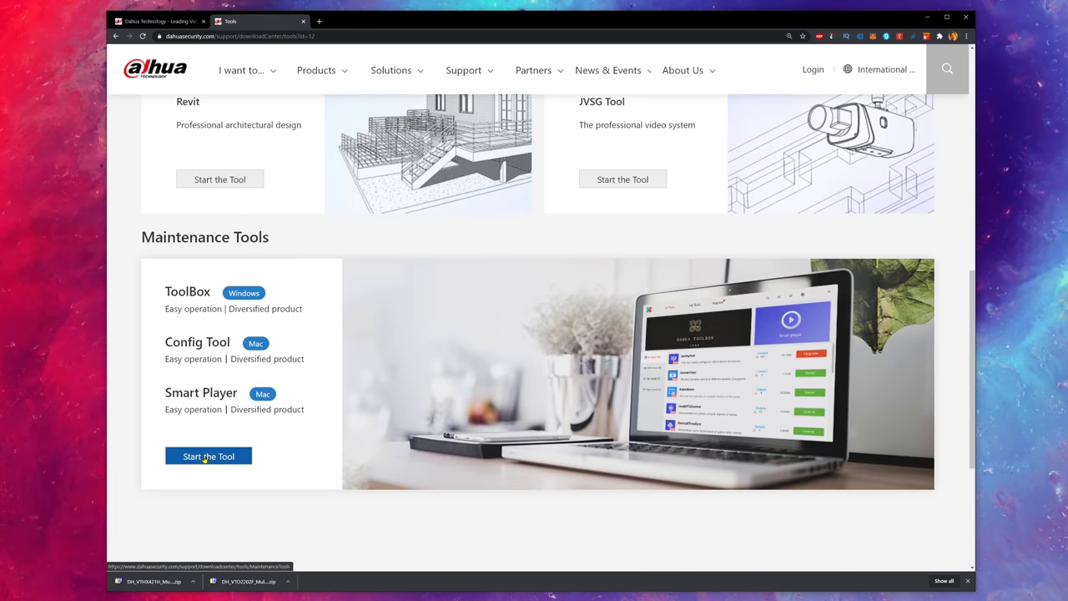
click(205, 457)
scroll(217, 415, down, 5)
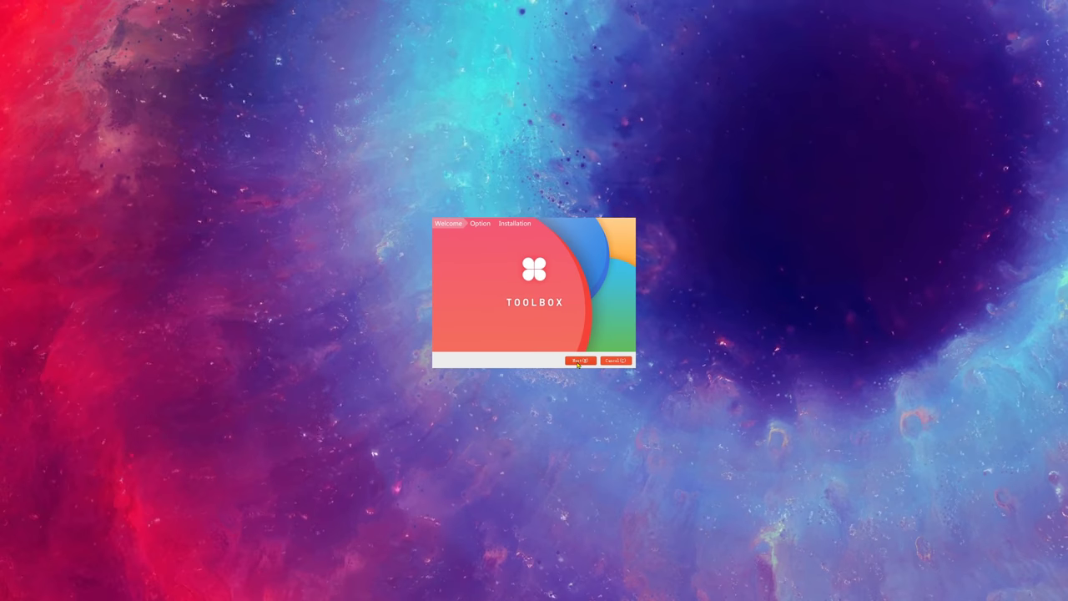
Step: Install Dahua ToolBox and launch it
click(580, 360)
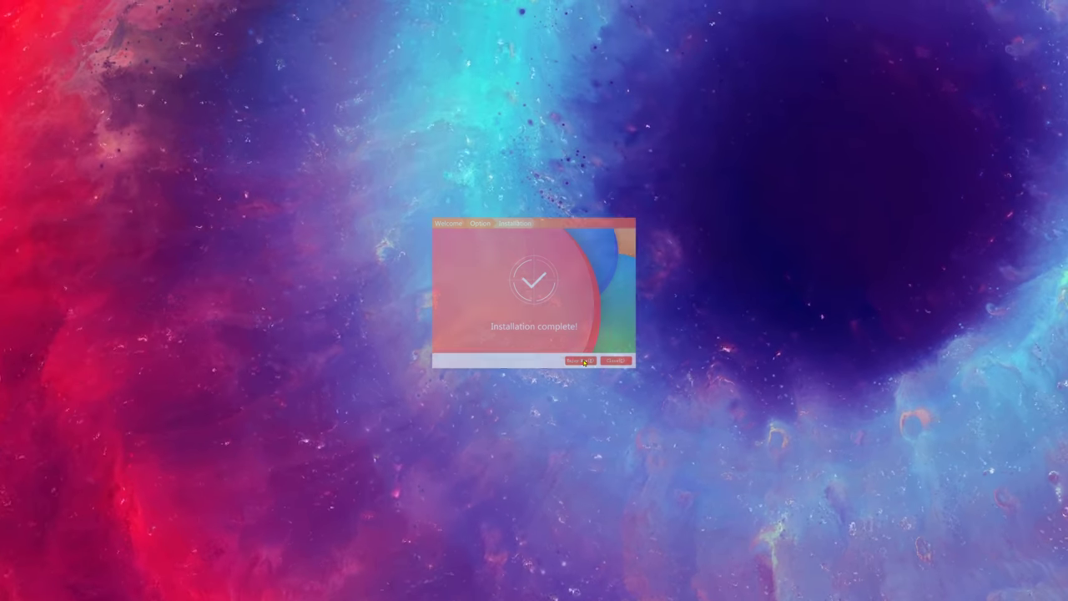
click(615, 360)
scroll(609, 402, down, 10)
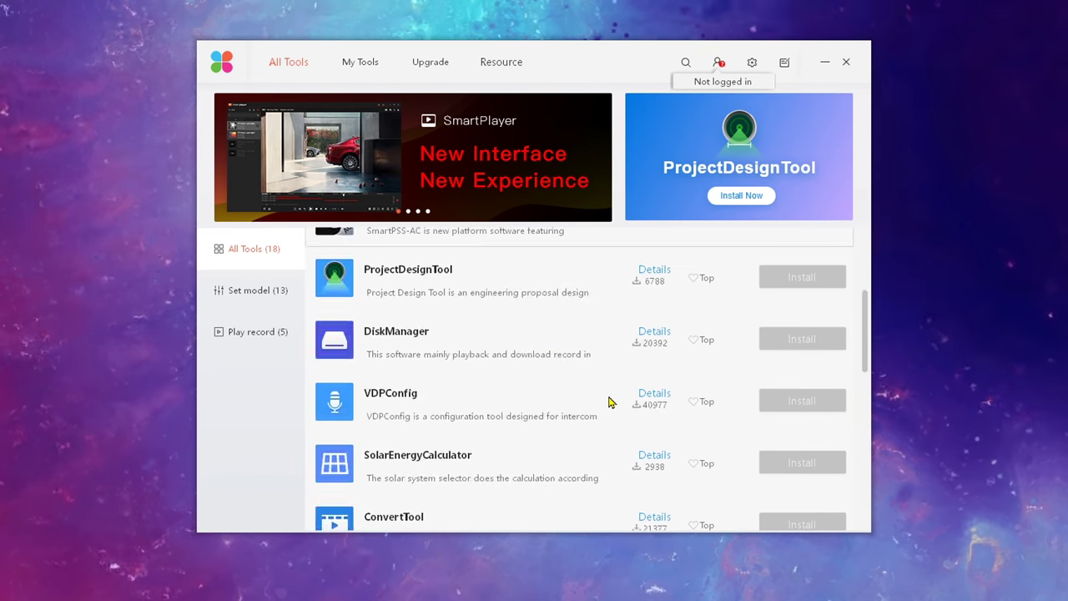
Step: Sign up for a new ToolBox account with e-mail and password, accepting the user agreement
click(547, 367)
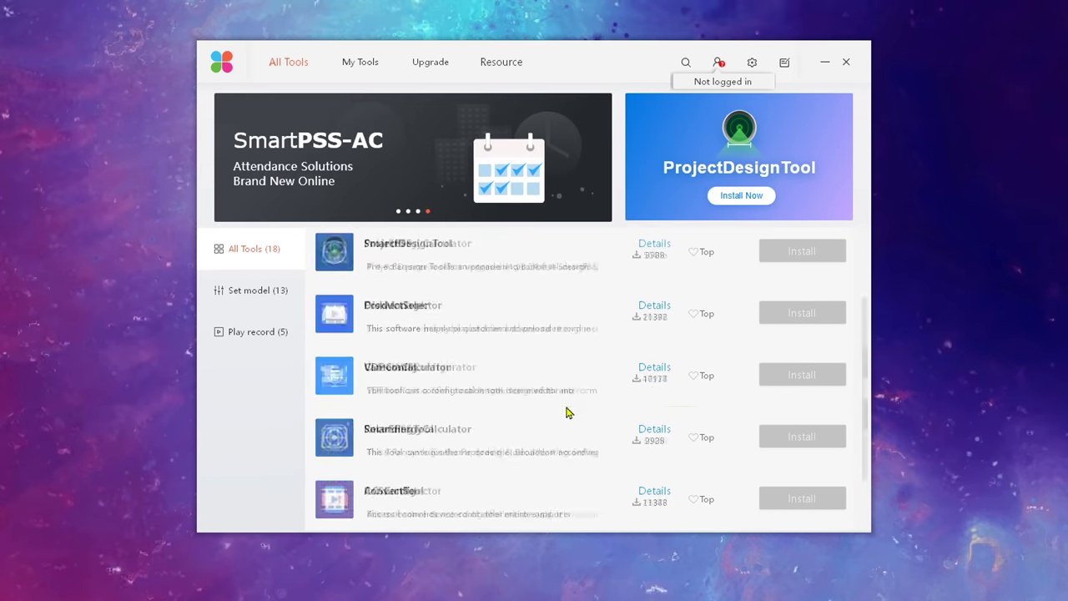
click(565, 388)
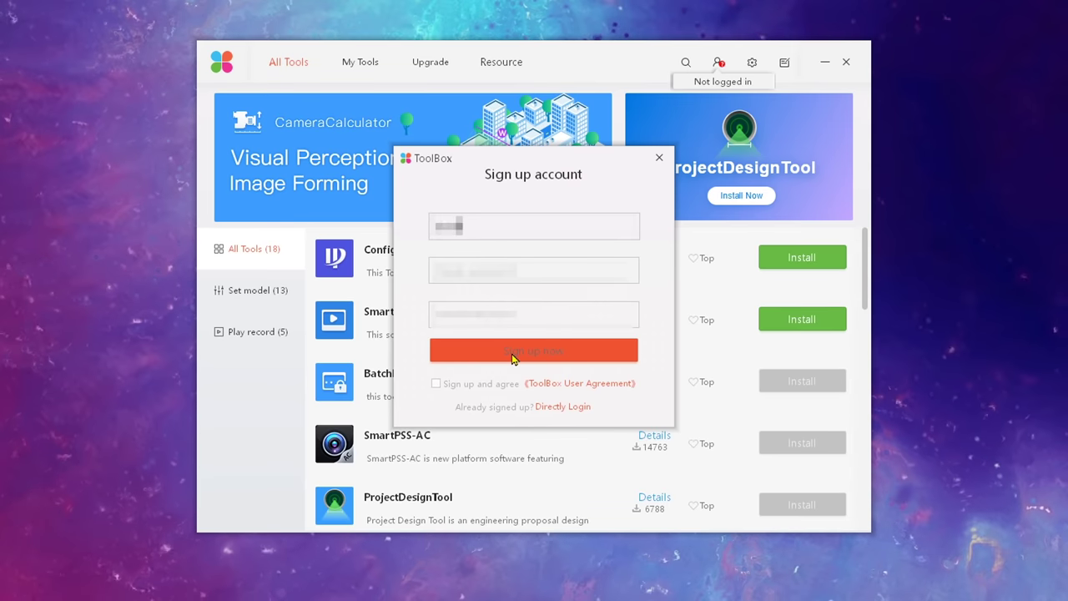
text(xxxxxx)
key(Tab)
text(xxxxxxxxxx)
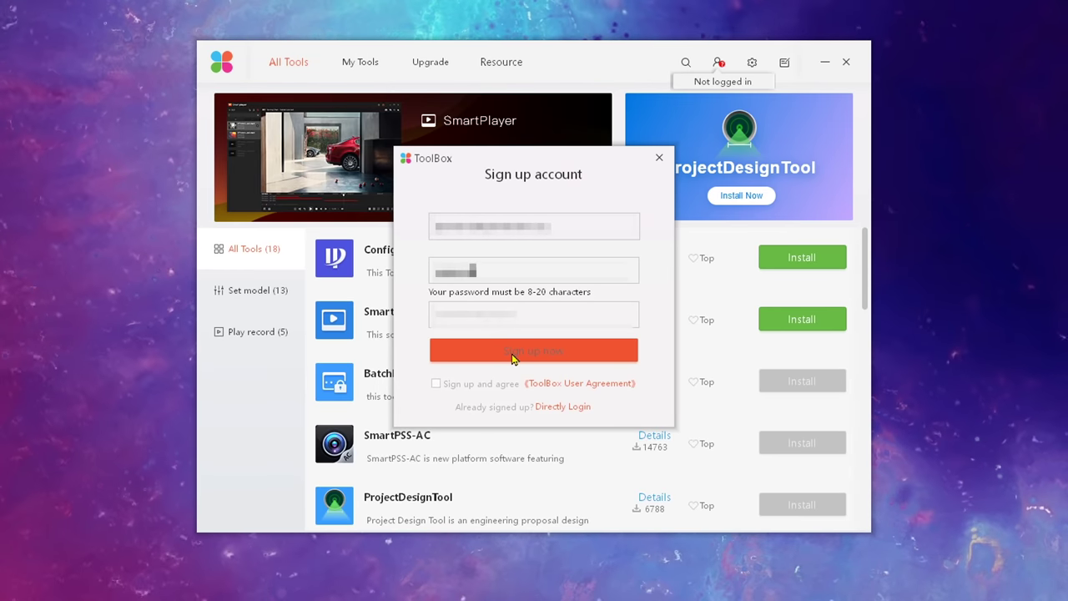
key(Tab)
text(xxxxxxxxx)
click(436, 384)
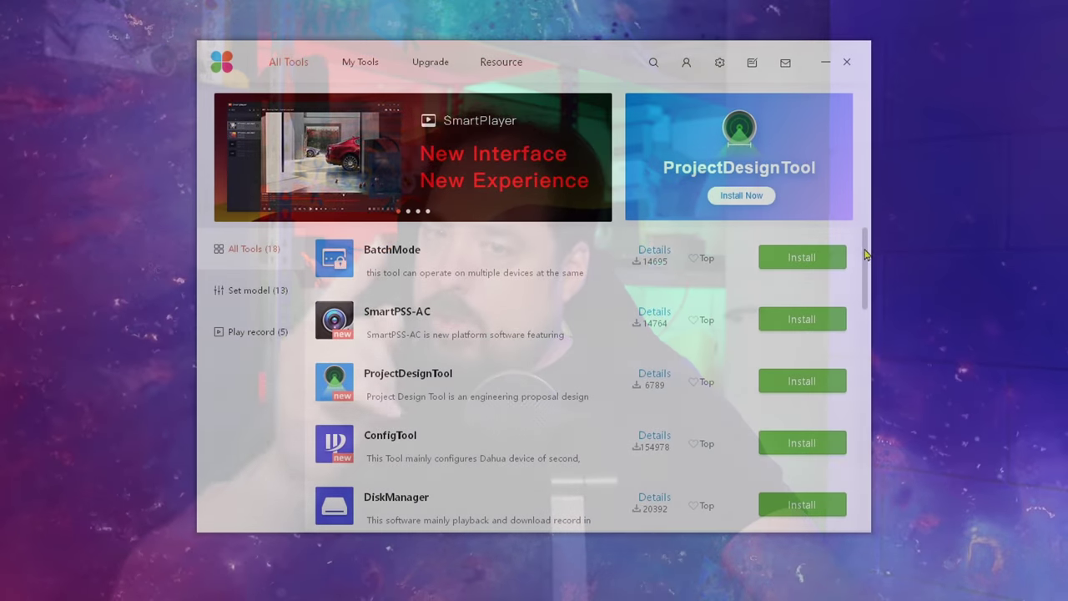
Step: Install the VDPConfig tool from the ToolBox list and launch it
scroll(502, 415, down, 4)
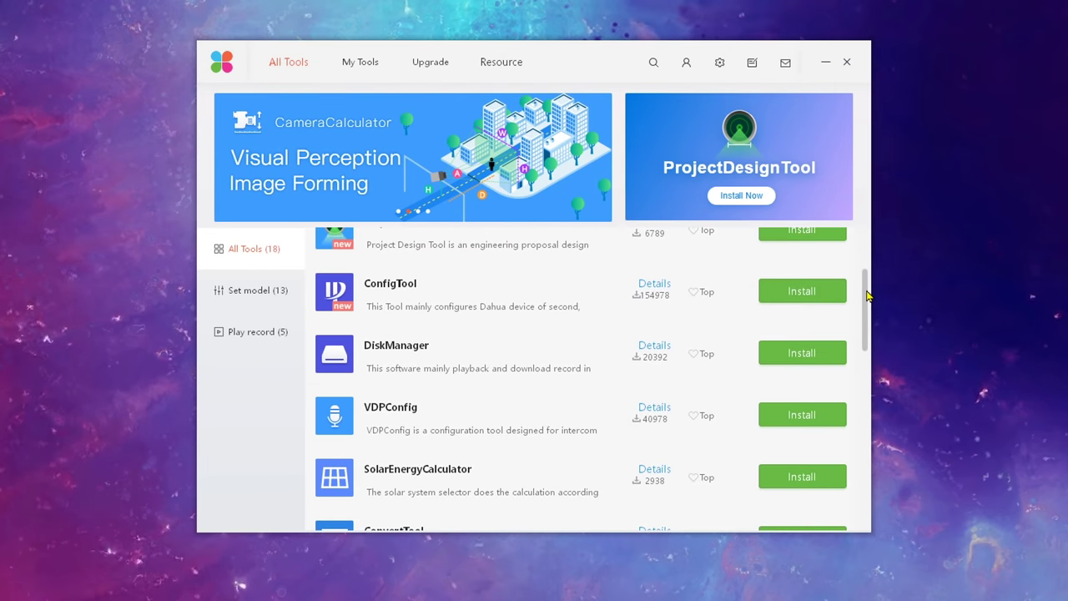
click(806, 420)
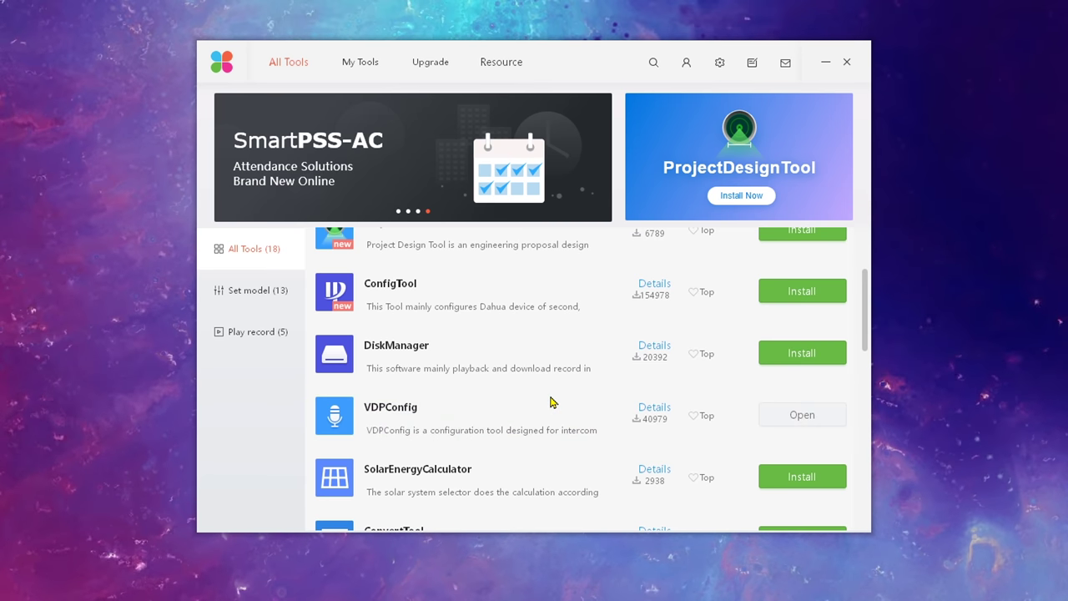
click(793, 417)
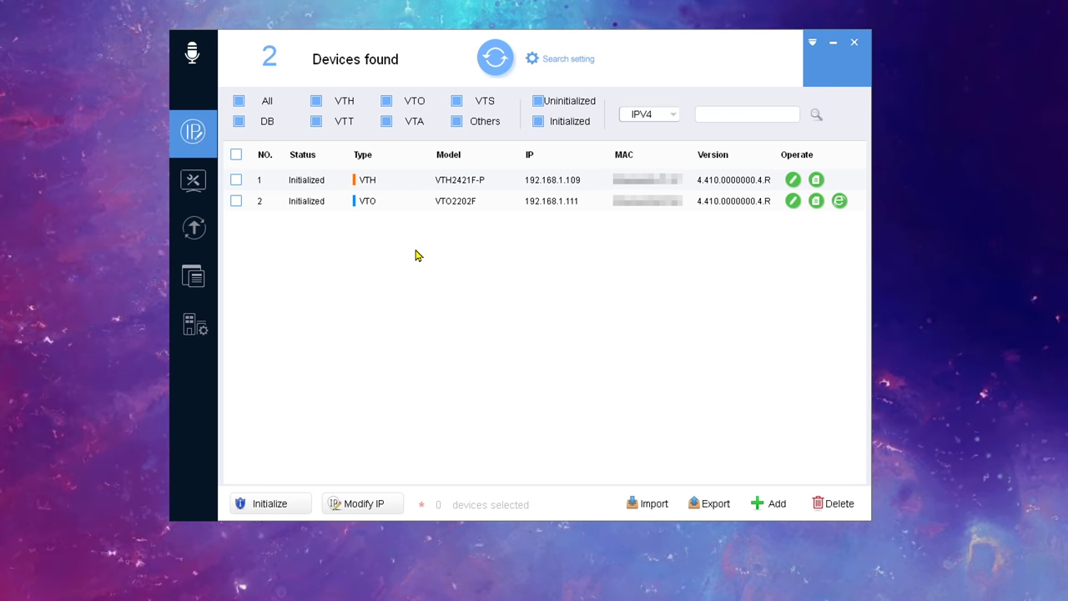
Step: On the Upgrade tab, assign the main VTHX421H .bin file to the VTH and start the upgrade
click(193, 231)
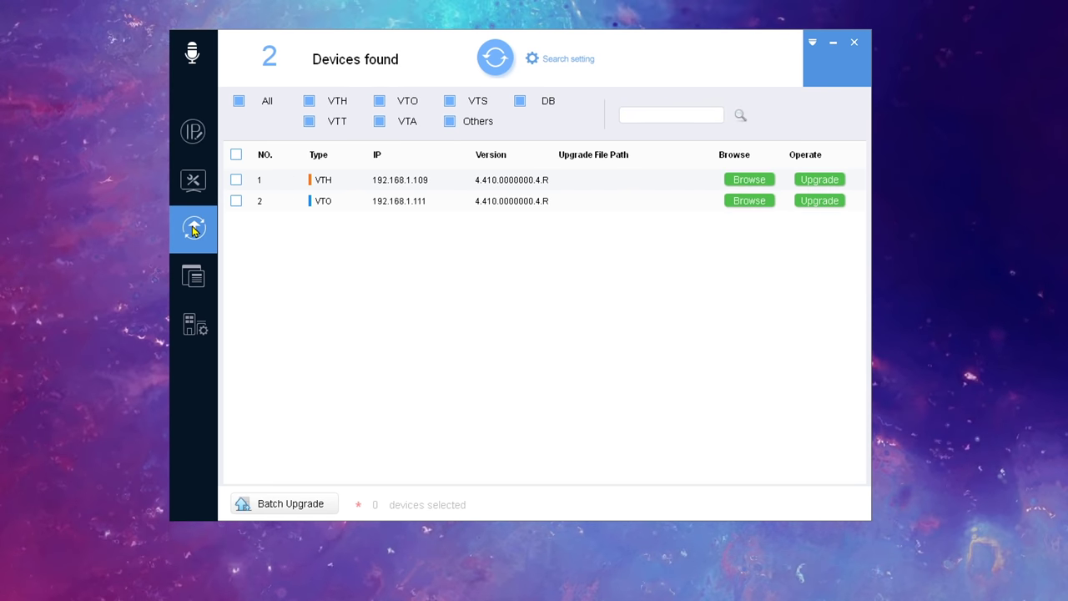
click(766, 181)
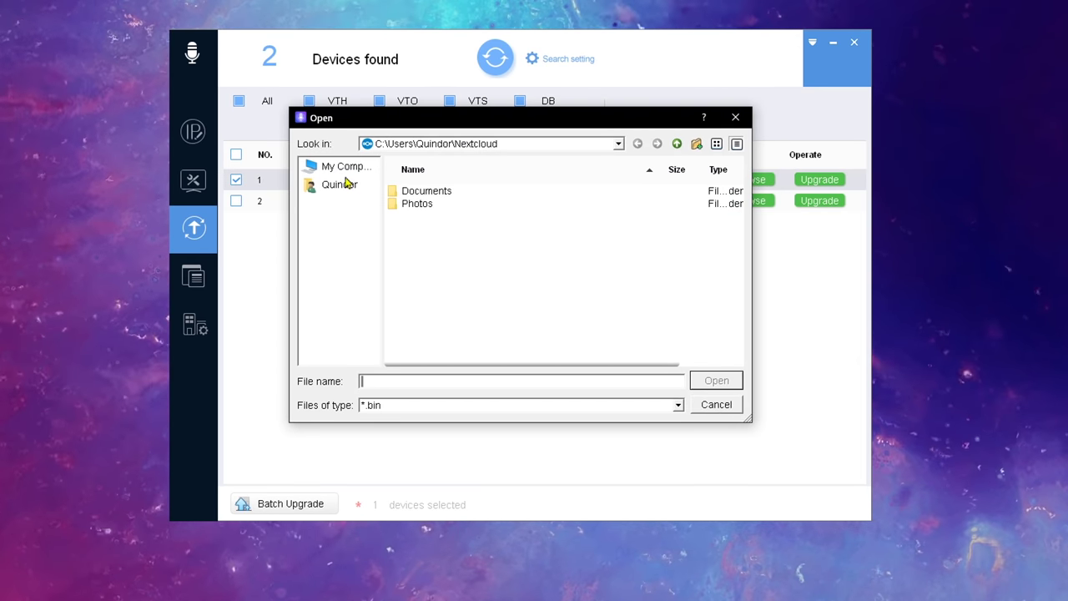
key(alt+Tab)
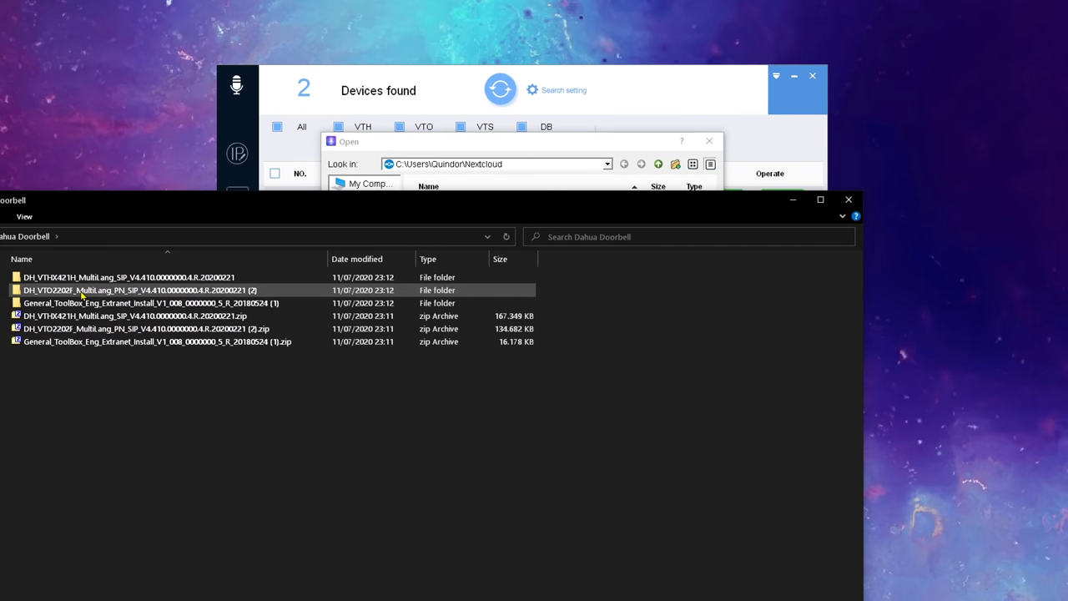
double_click(83, 277)
click(347, 236)
key(alt+Tab)
key(ctrl+v)
double_click(584, 231)
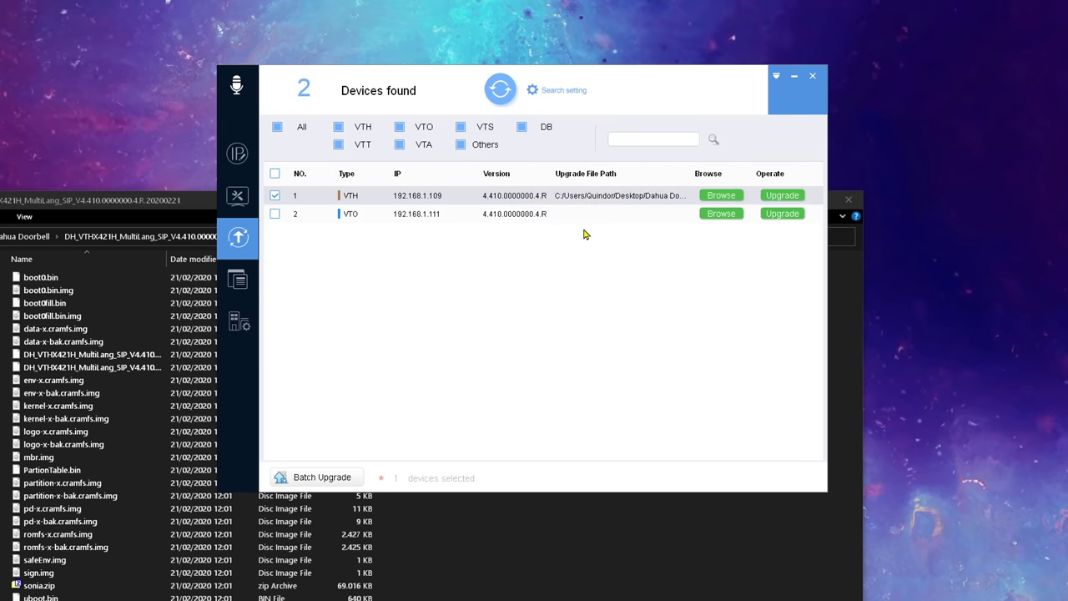
click(782, 195)
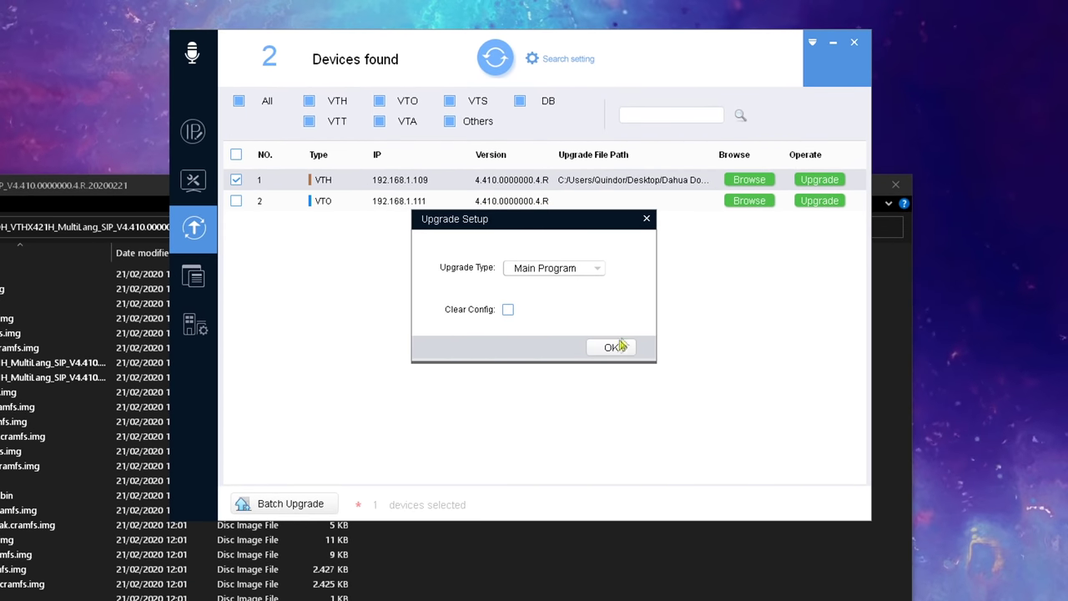
click(611, 348)
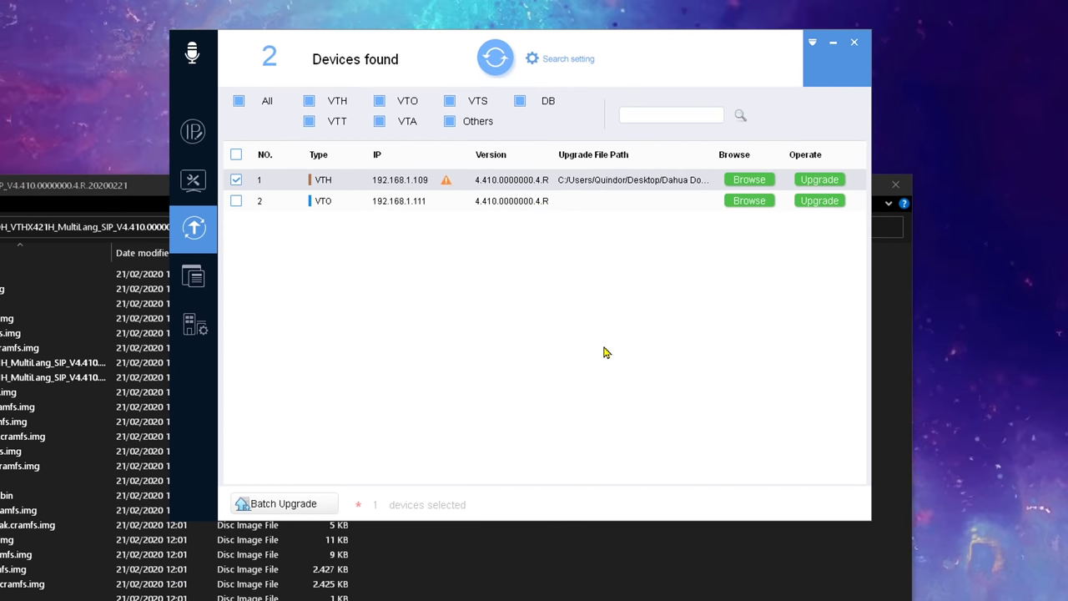
Step: After the failed attempt, set the device password in Search setting and rerun the VTHX421H upgrade
click(446, 183)
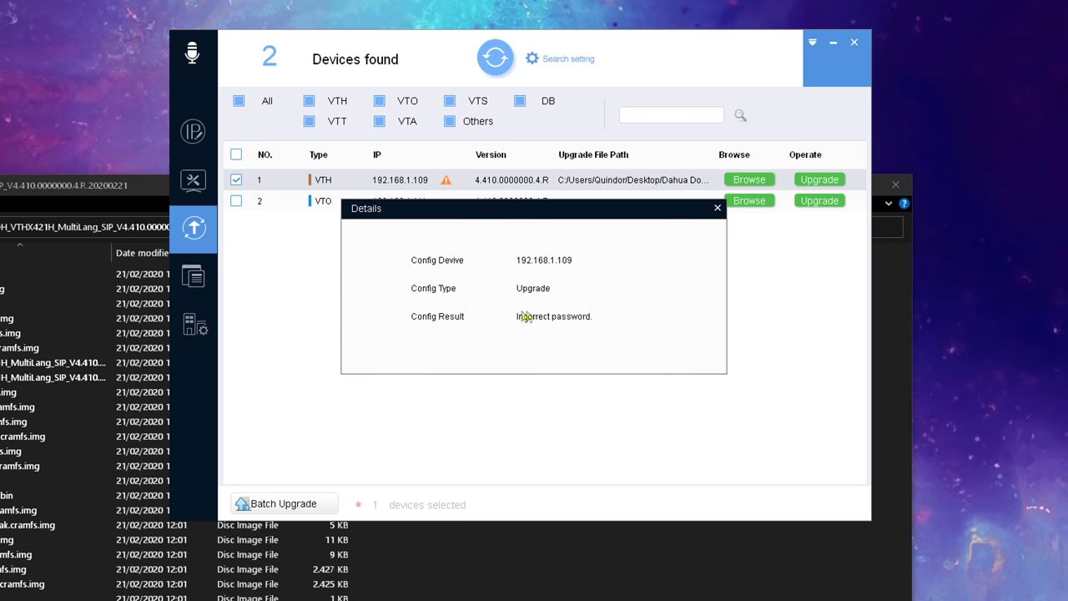
click(717, 208)
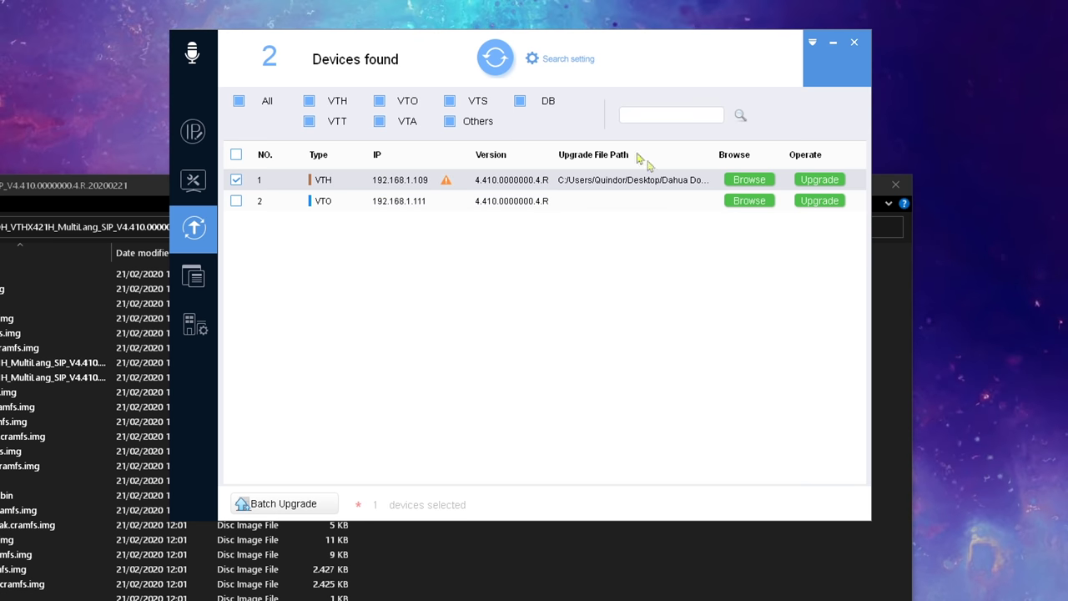
click(567, 60)
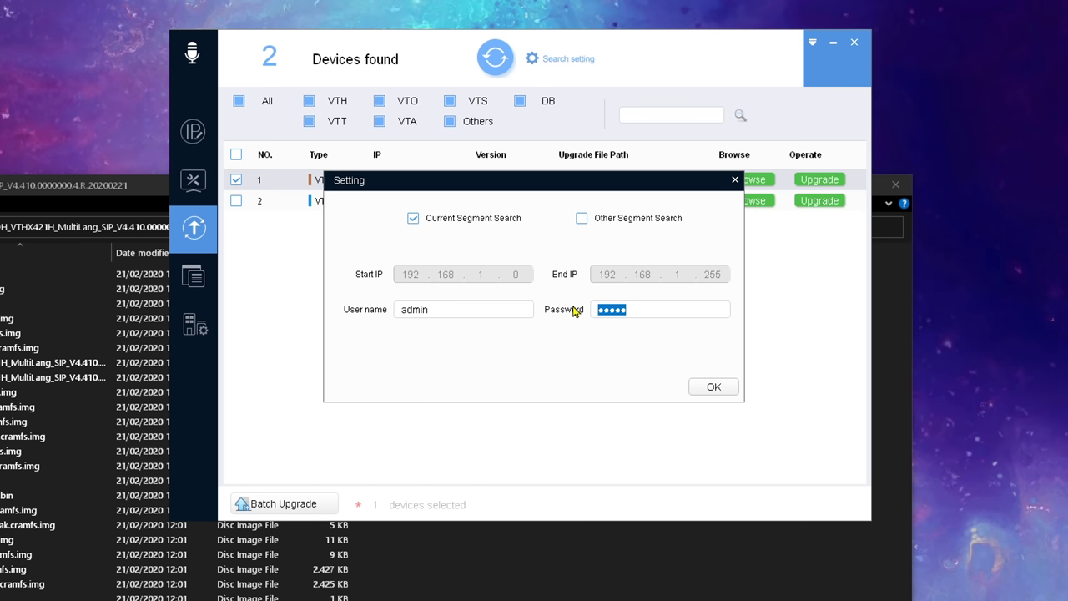
click(695, 389)
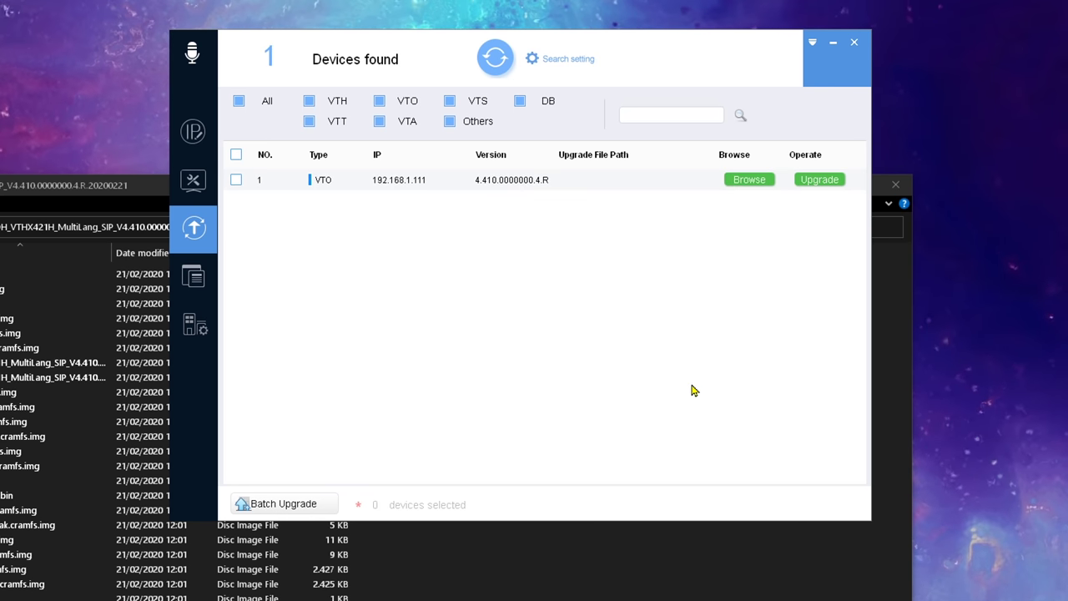
click(750, 201)
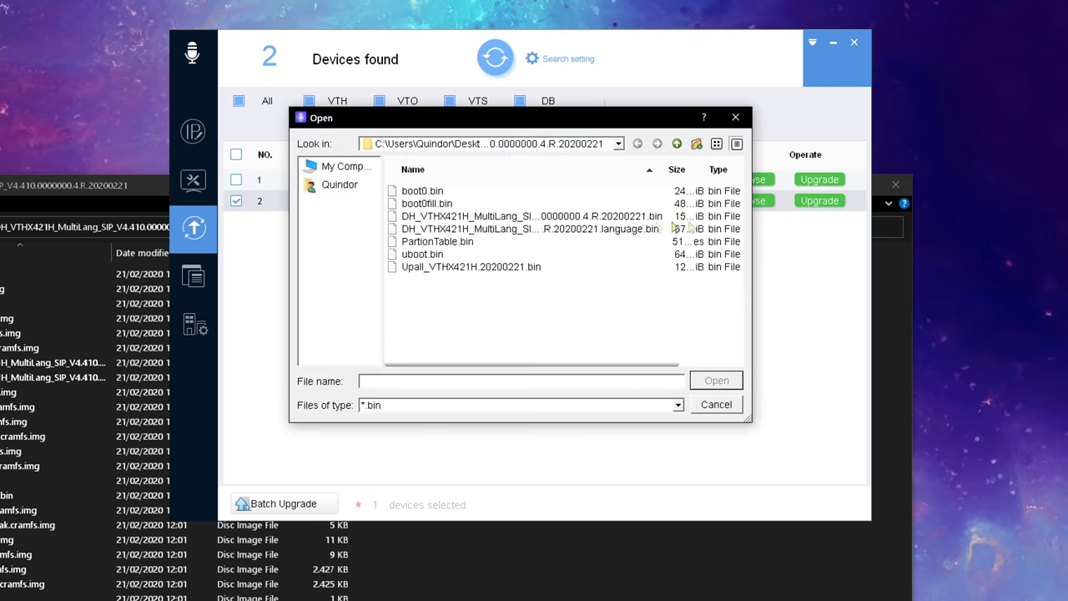
double_click(599, 224)
click(820, 201)
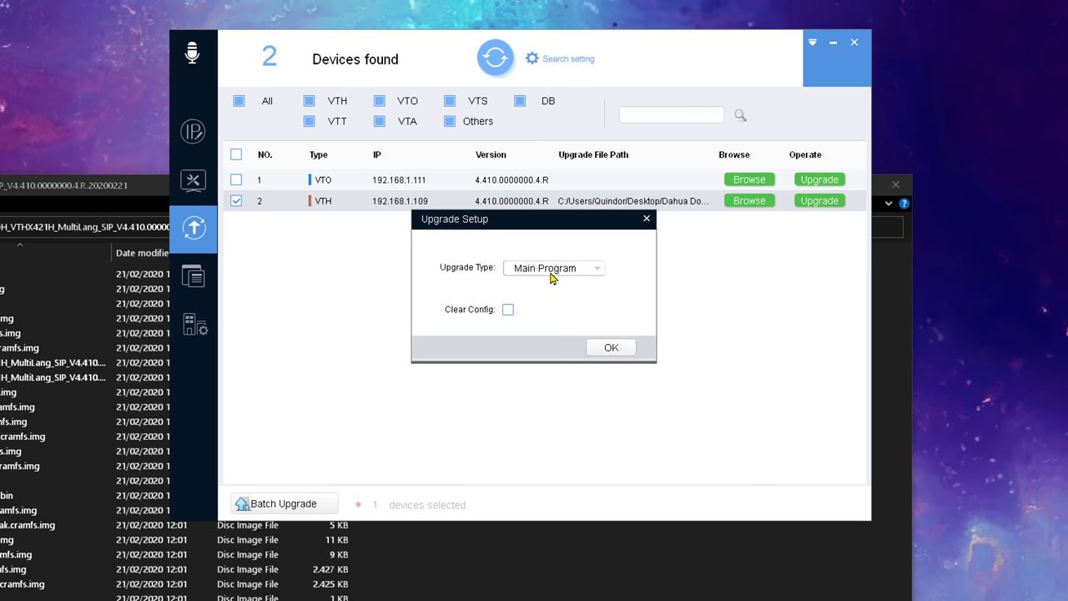
click(612, 348)
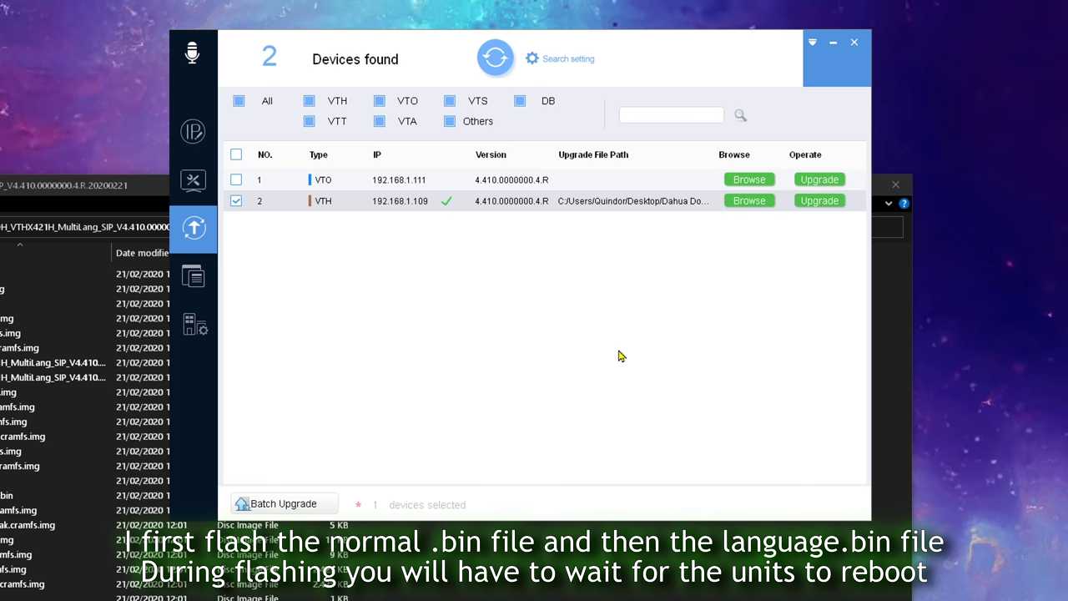
Step: Upgrade the VTH with the language.bin firmware file
click(747, 202)
click(574, 229)
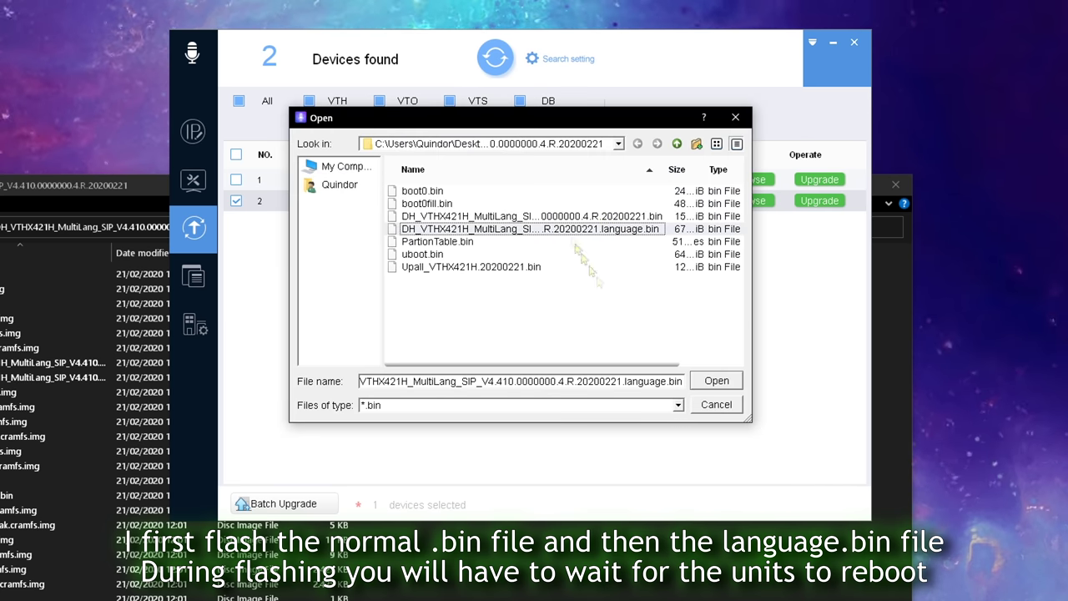
click(716, 381)
click(820, 202)
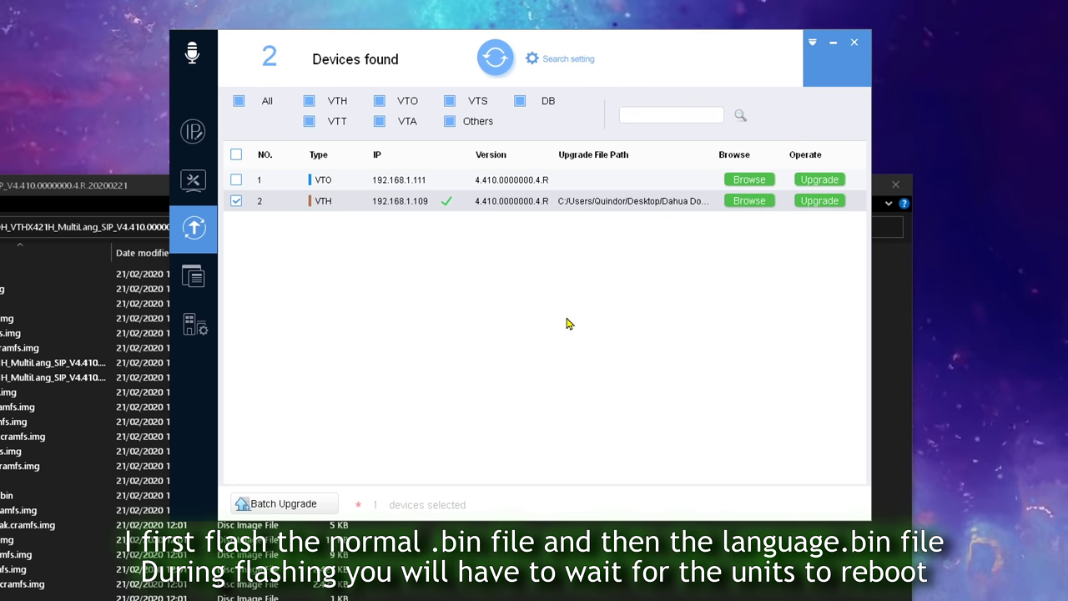
Step: Select the VTO, reapply the search login settings, and start choosing its firmware file
click(236, 180)
click(558, 59)
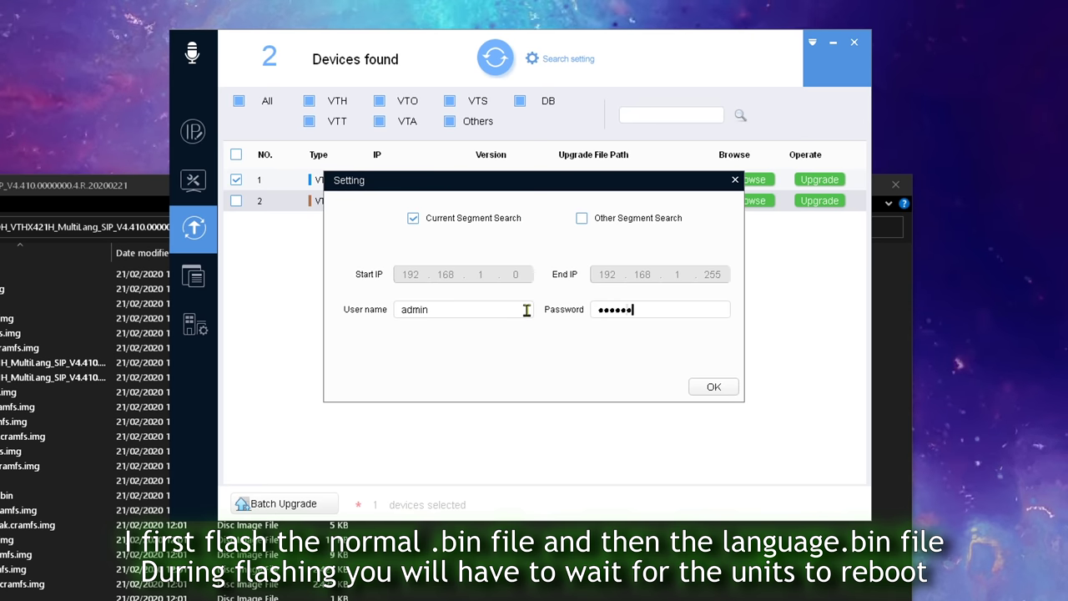
click(714, 386)
click(236, 181)
click(753, 180)
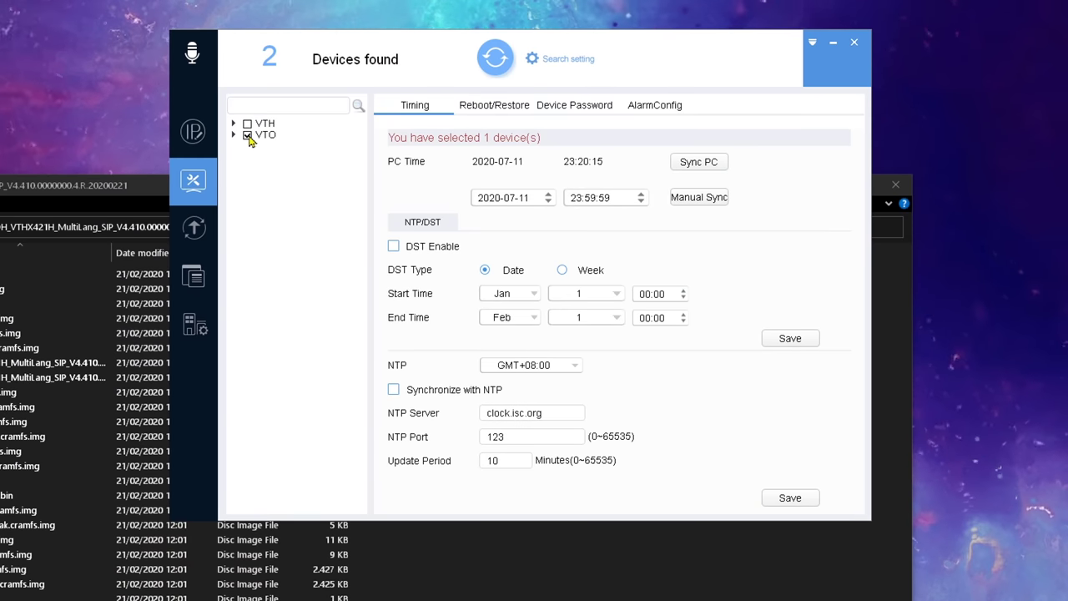
click(501, 106)
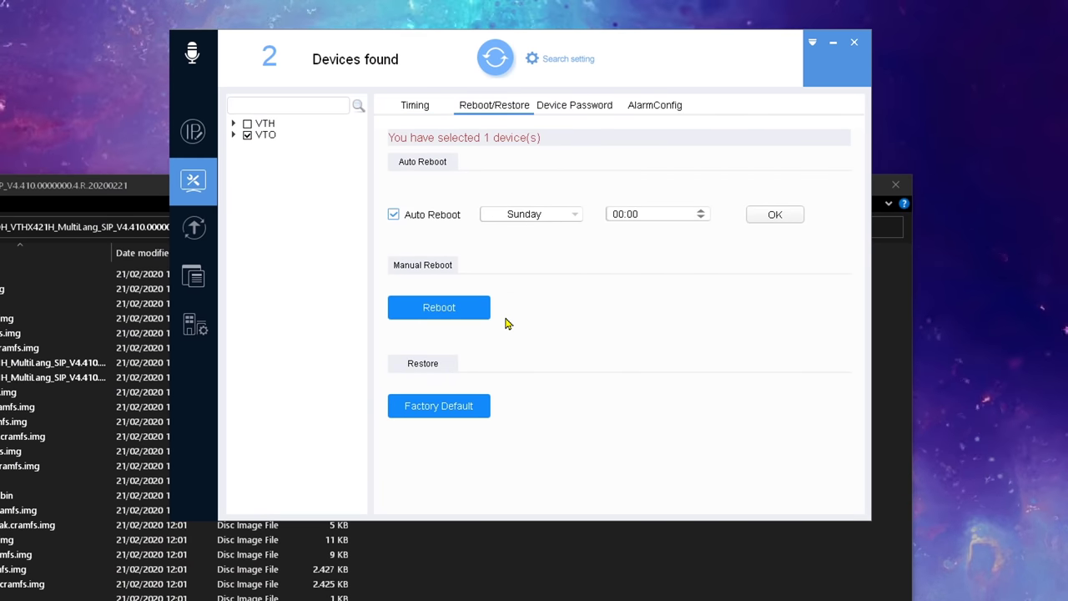
click(556, 60)
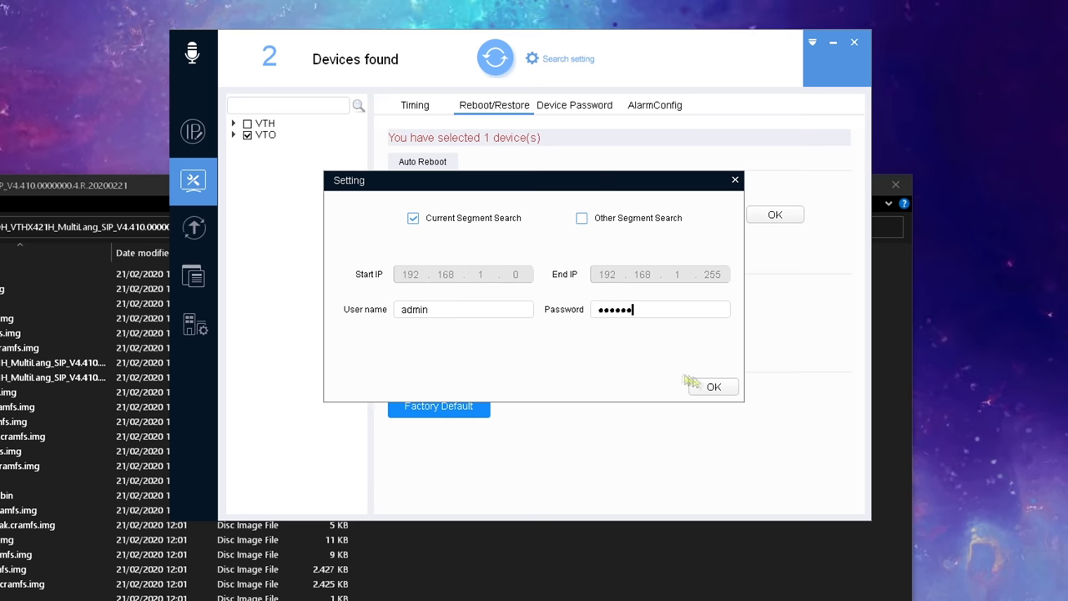
click(714, 387)
click(247, 124)
click(439, 405)
click(501, 317)
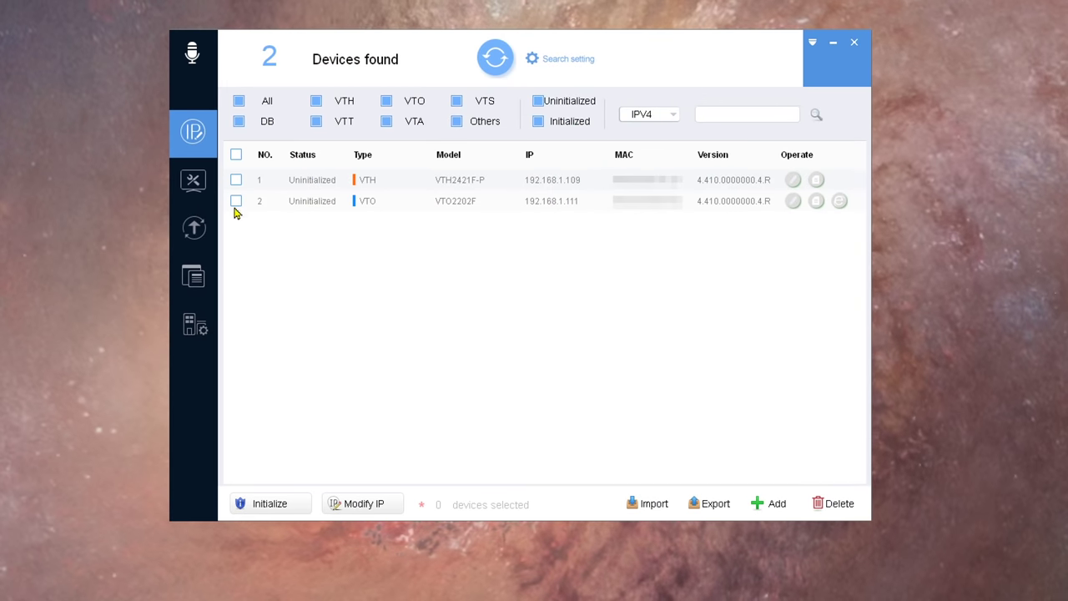
Step: Initialize the VTO2202F door station with a new admin password and a reset e-mail address
click(235, 206)
click(269, 504)
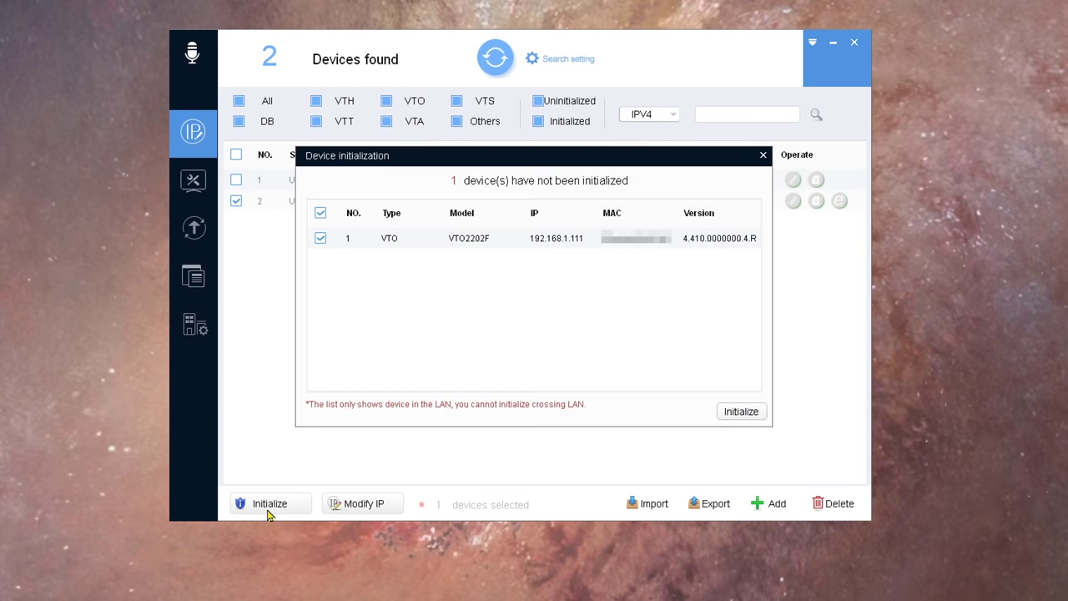
click(739, 412)
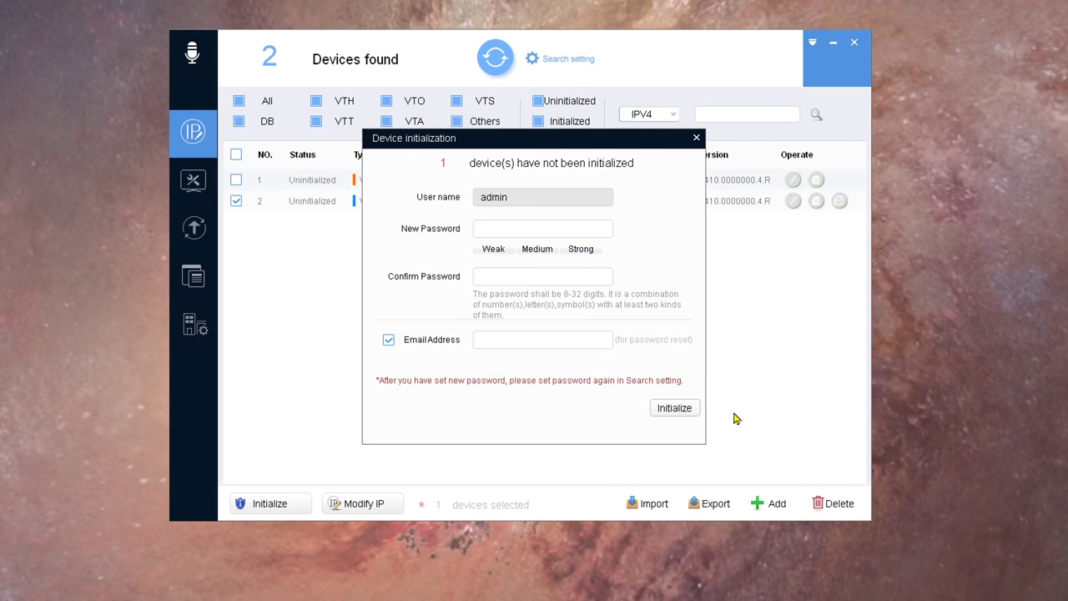
click(503, 227)
text(••••••••••••)
key(Tab)
text(••••••••••••)
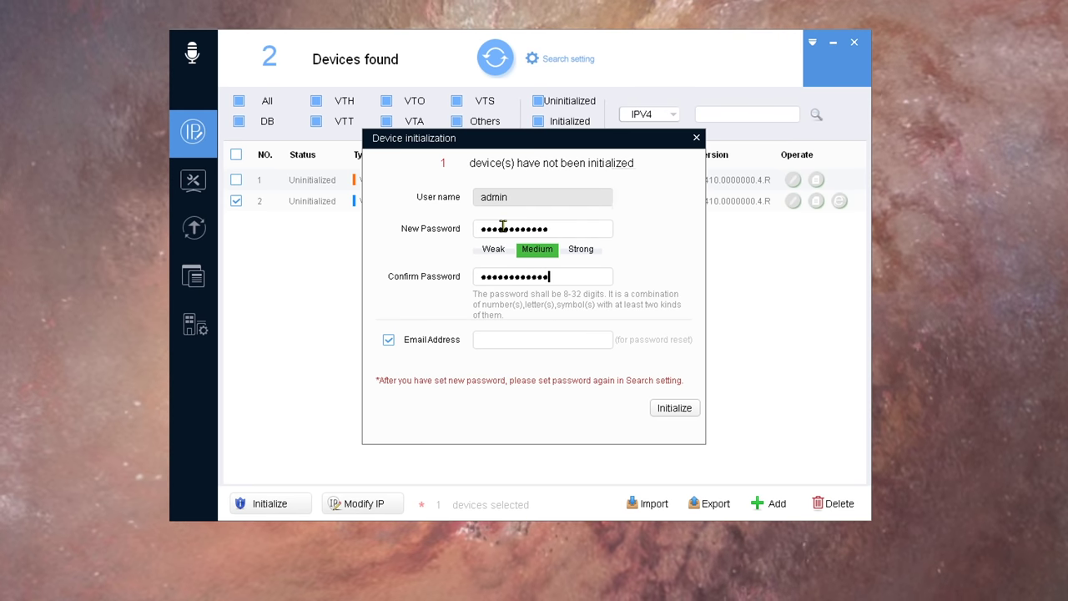
text(admin@example.com)
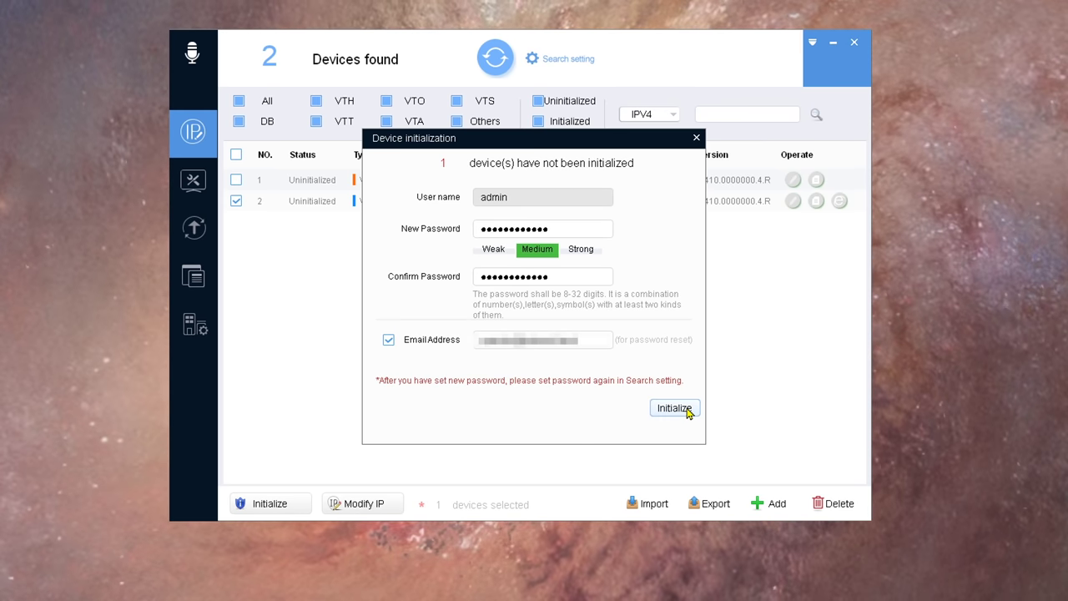
click(690, 410)
click(689, 413)
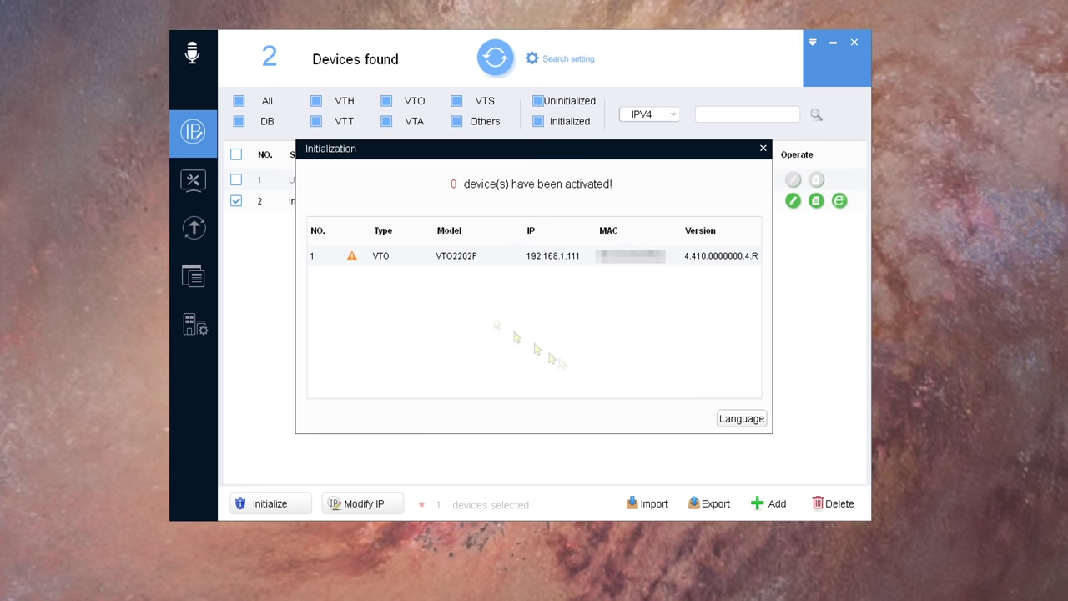
click(353, 255)
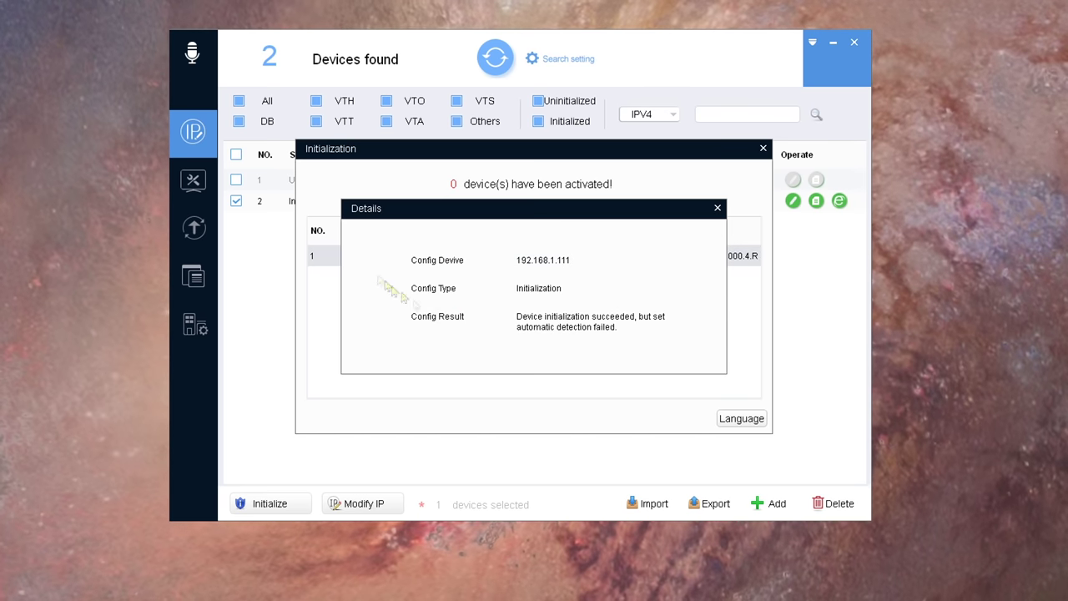
click(717, 208)
click(625, 341)
click(741, 418)
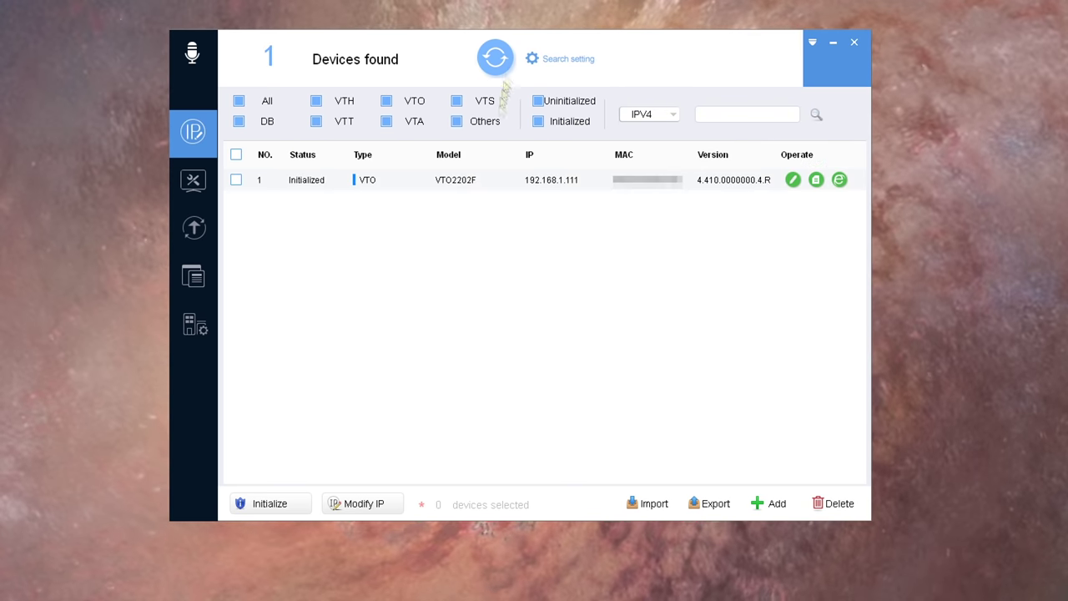
Step: Rescan devices and enter the device login password in Search setting
click(364, 503)
click(718, 181)
click(568, 60)
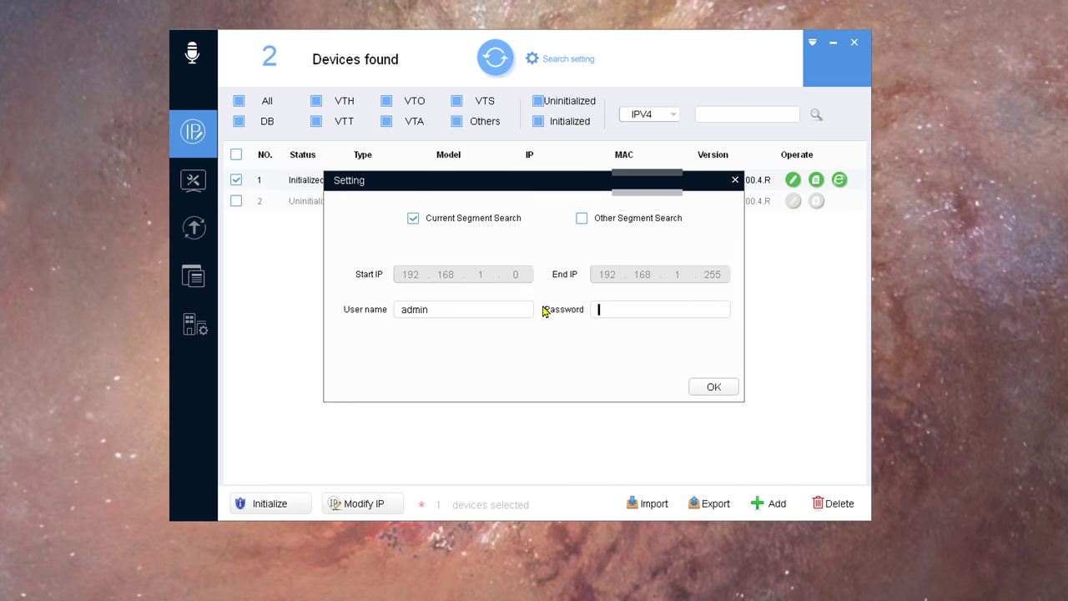
click(600, 309)
text(admin123)
click(714, 387)
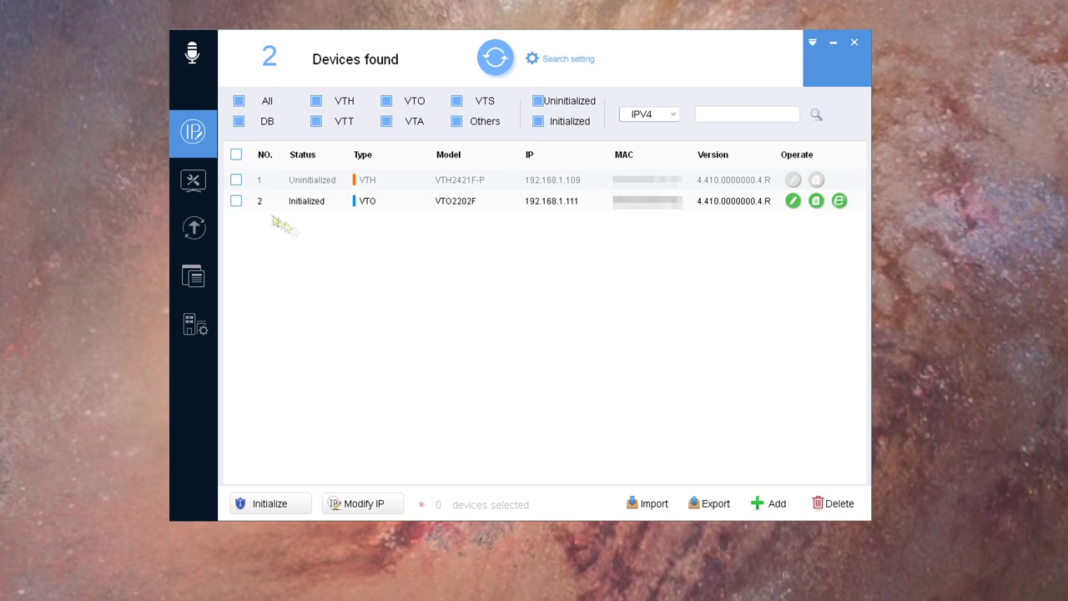
Step: Change the VTO's IP to 10.10.200.51, mask 255.255.255.0, gateway 10.10.200.254, then rescan
click(236, 200)
click(380, 503)
click(462, 263)
text(10.10.200.51)
click(466, 298)
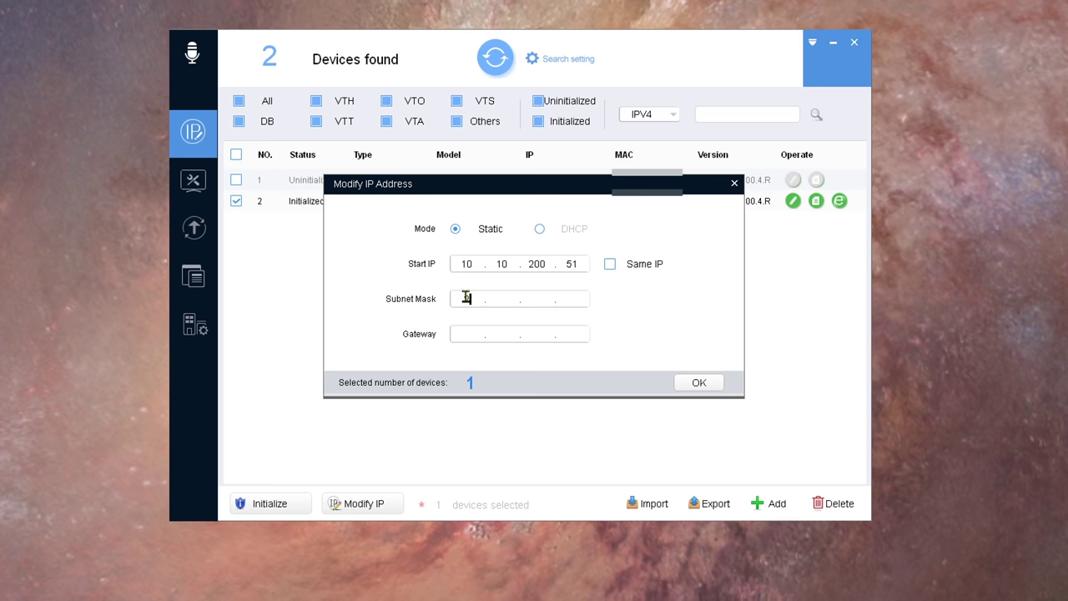
text(255.255.2550)
click(455, 334)
text(10.10.200.254)
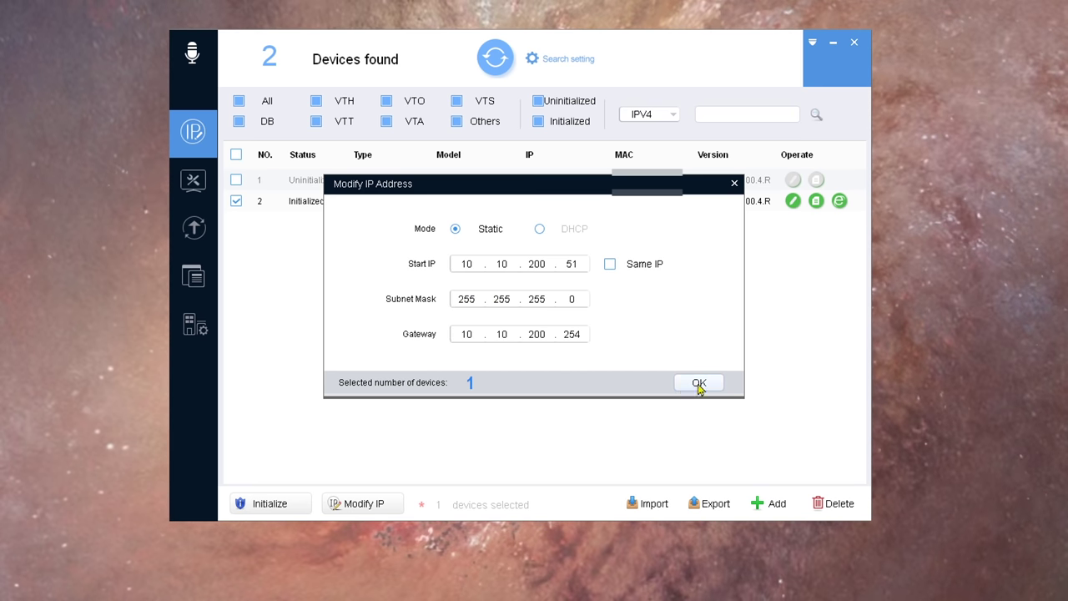
click(700, 382)
click(501, 67)
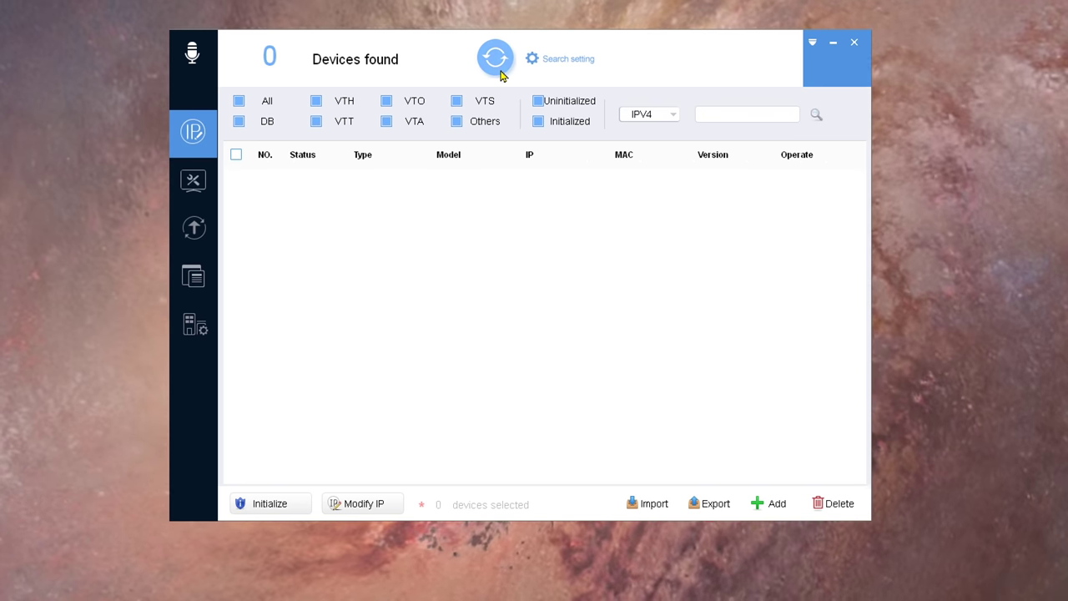
Step: Initialize the VTH2421F-P indoor screen with a six-digit password and a reset e-mail address
click(237, 180)
click(251, 503)
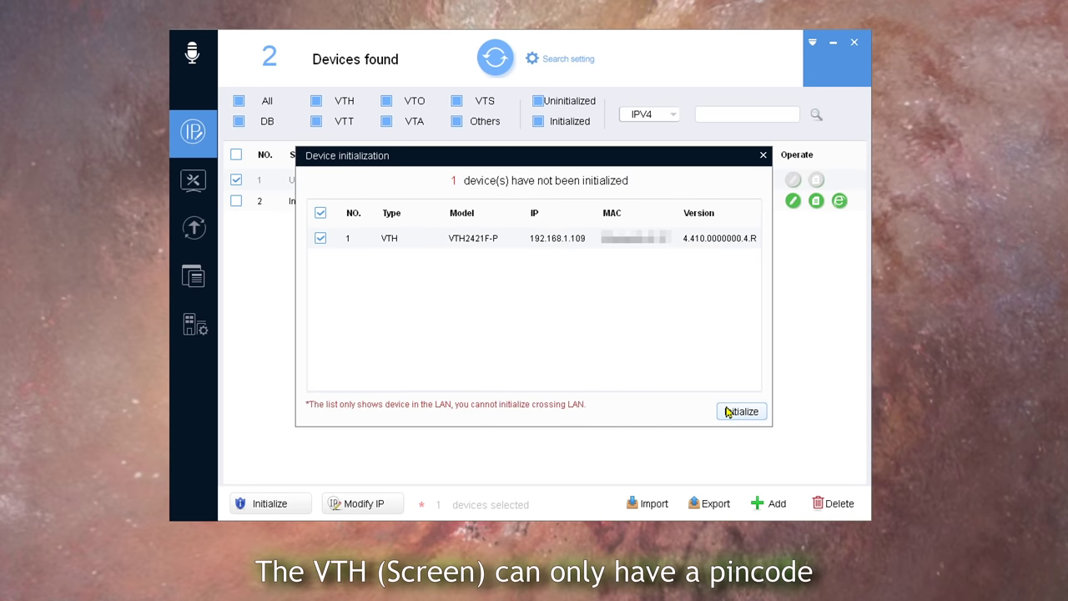
click(735, 411)
text(12)
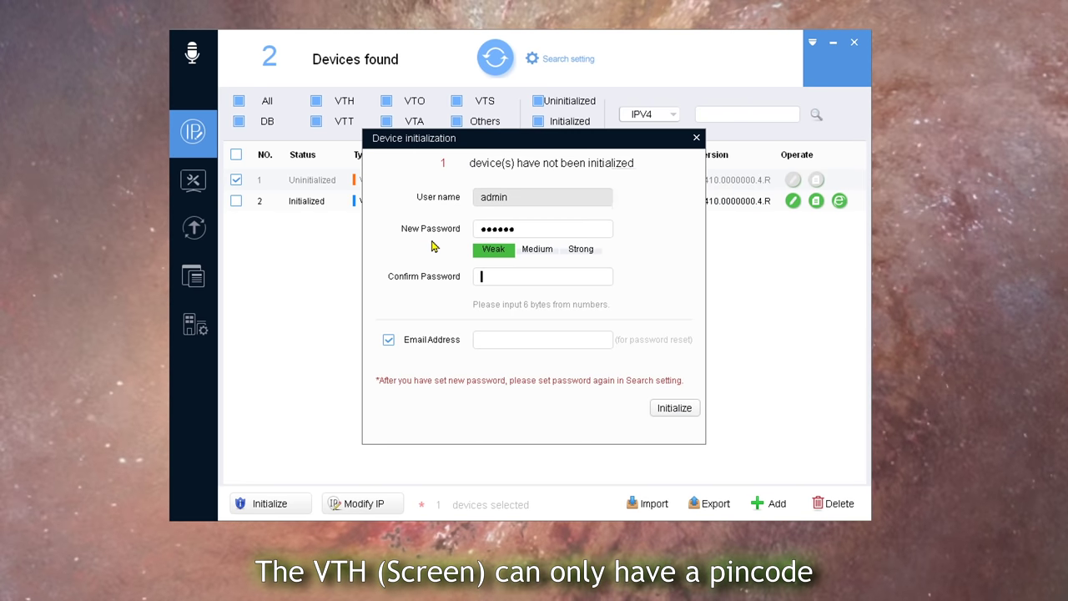
click(520, 341)
text(admin@example.com)
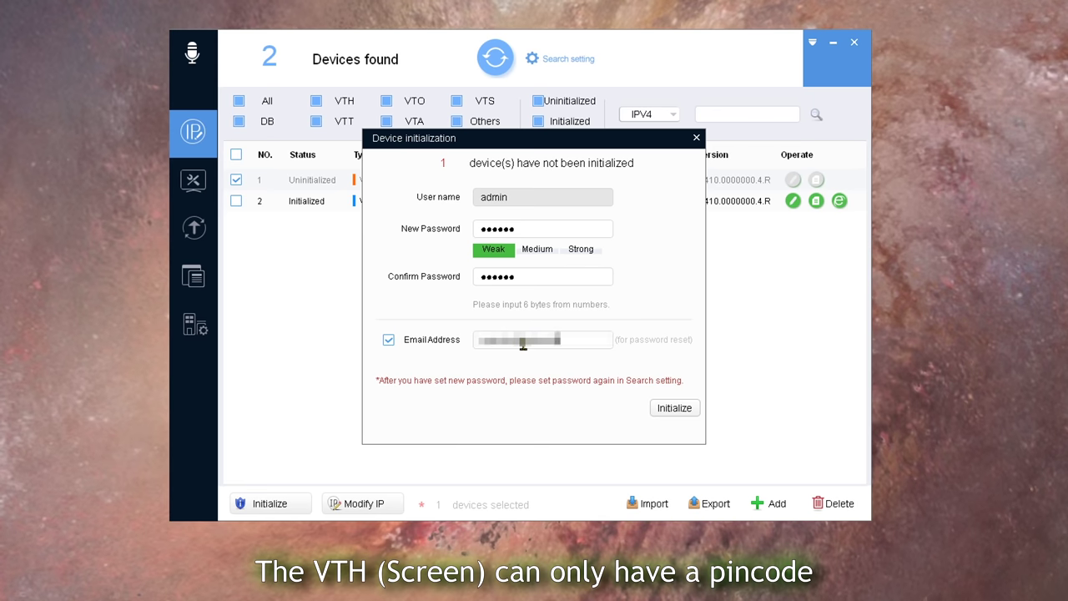
click(675, 408)
click(351, 257)
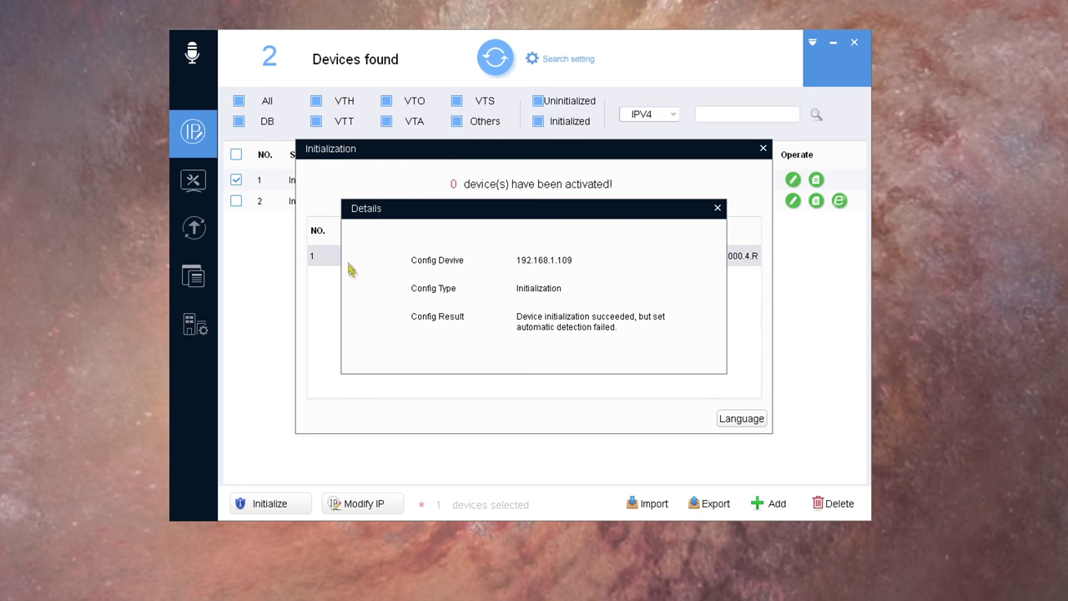
click(717, 208)
click(637, 337)
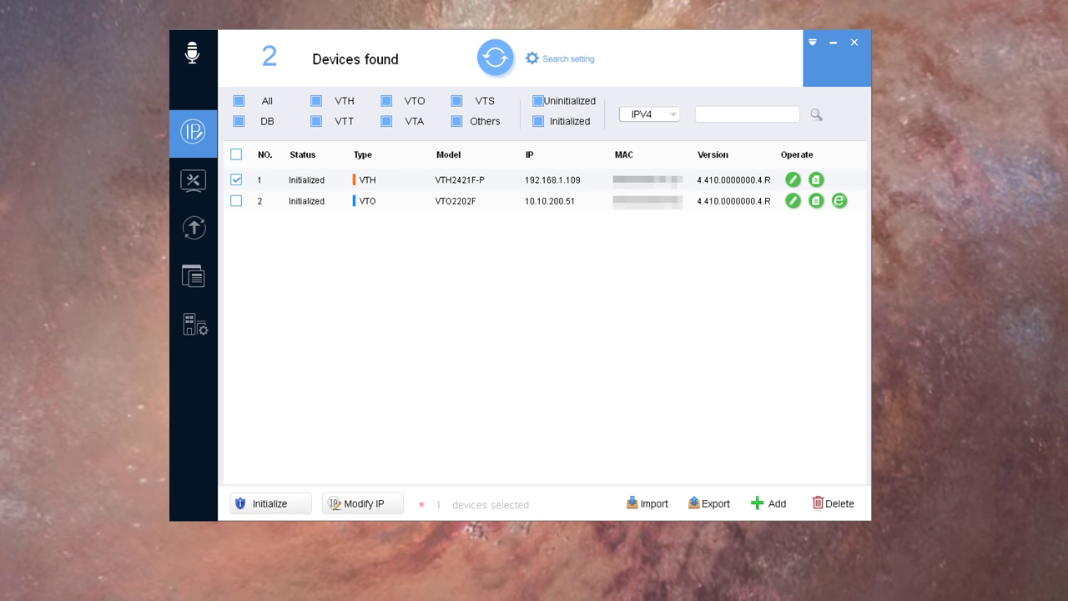
Step: Change the VTH's start IP to 10.10.200.56, updating the search login password, then refresh
click(496, 72)
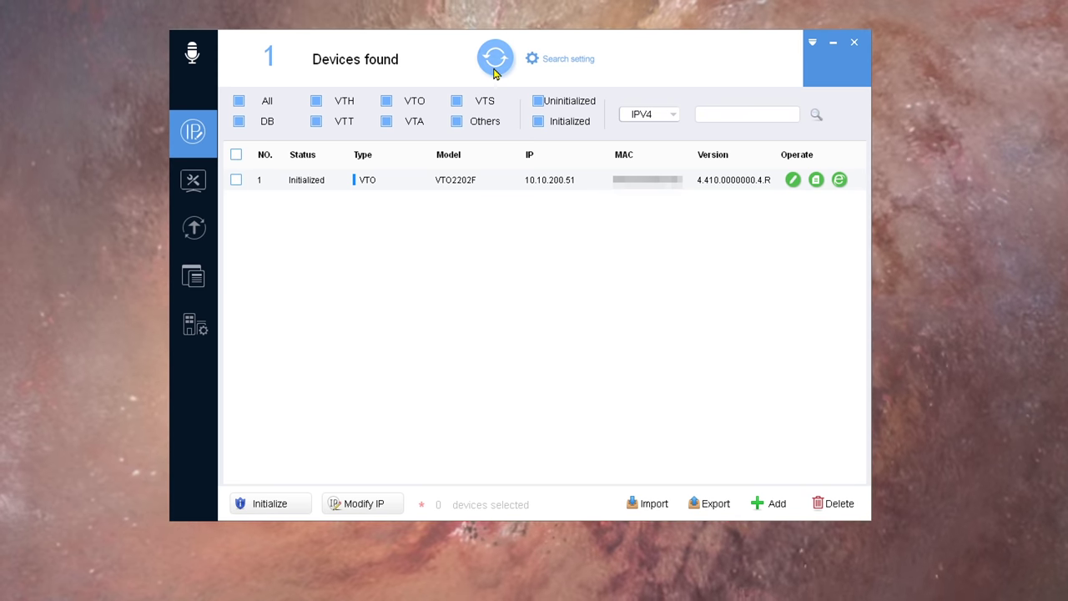
click(237, 180)
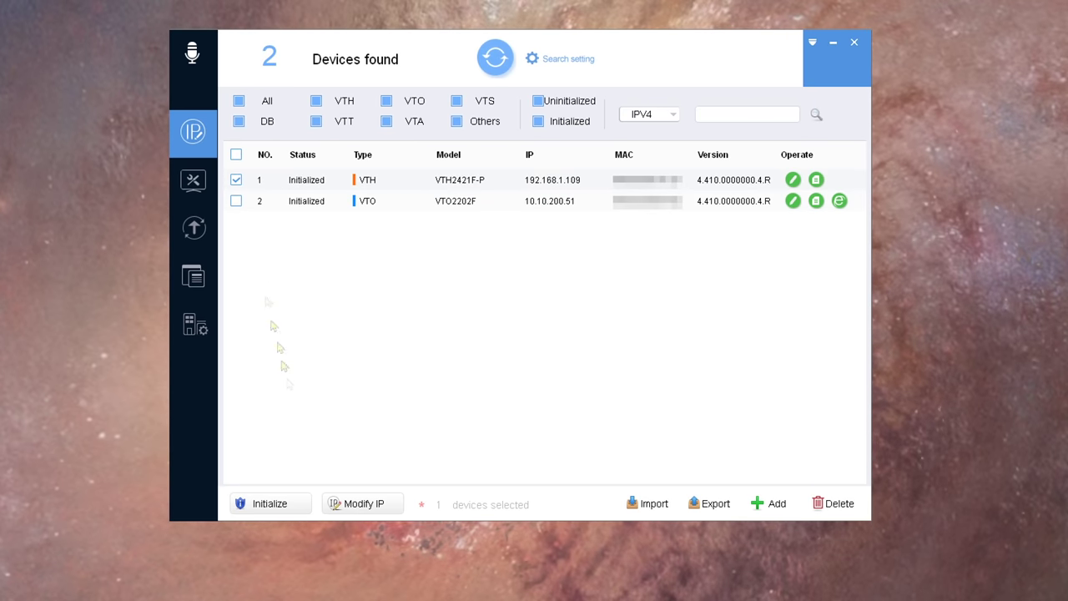
click(364, 504)
click(575, 264)
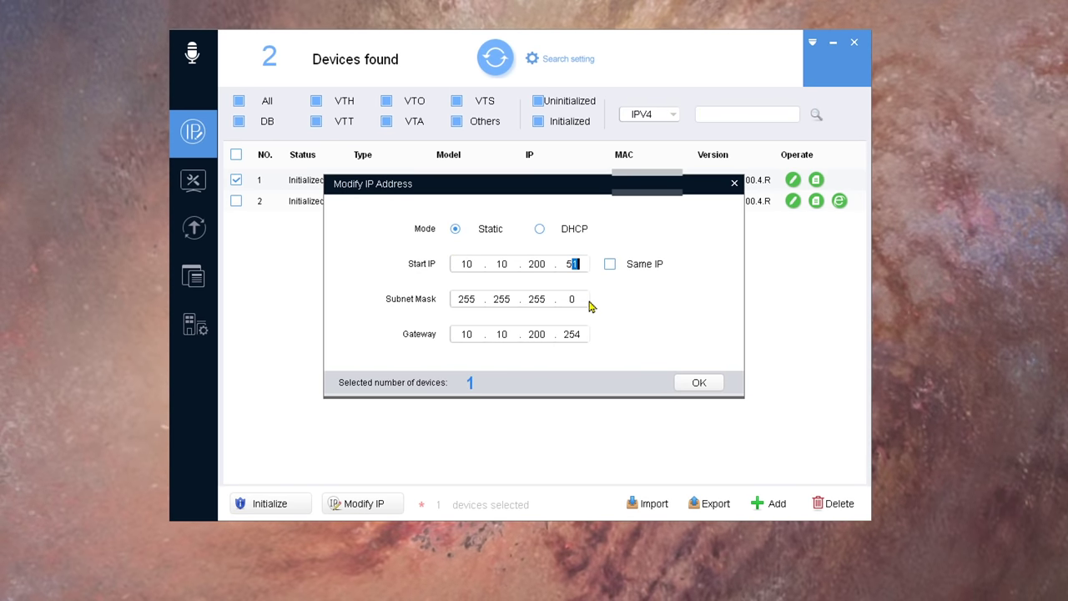
click(706, 431)
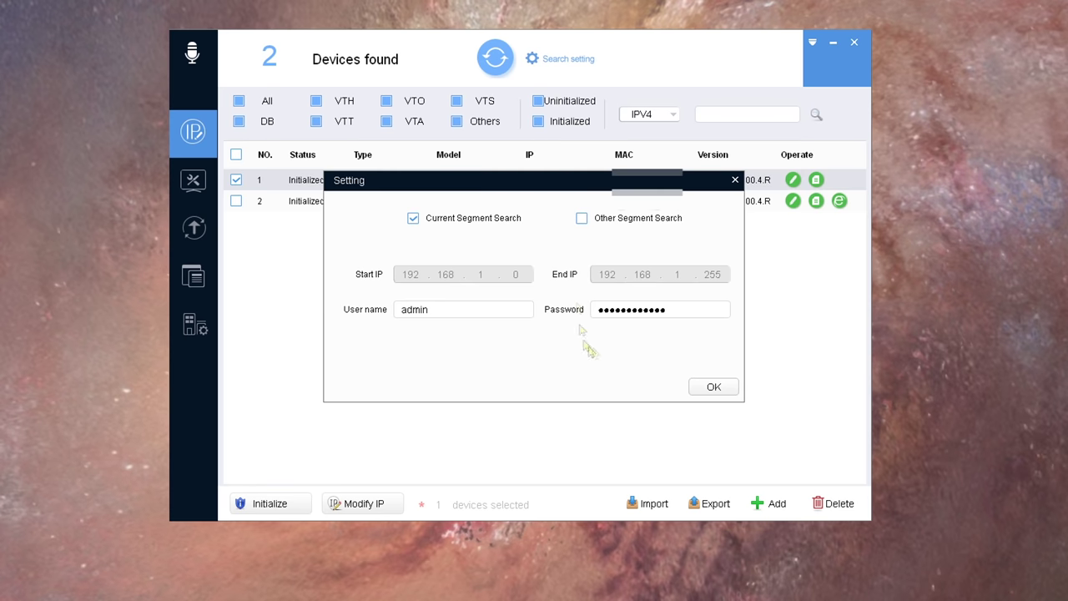
click(634, 310)
text(123456)
key(Return)
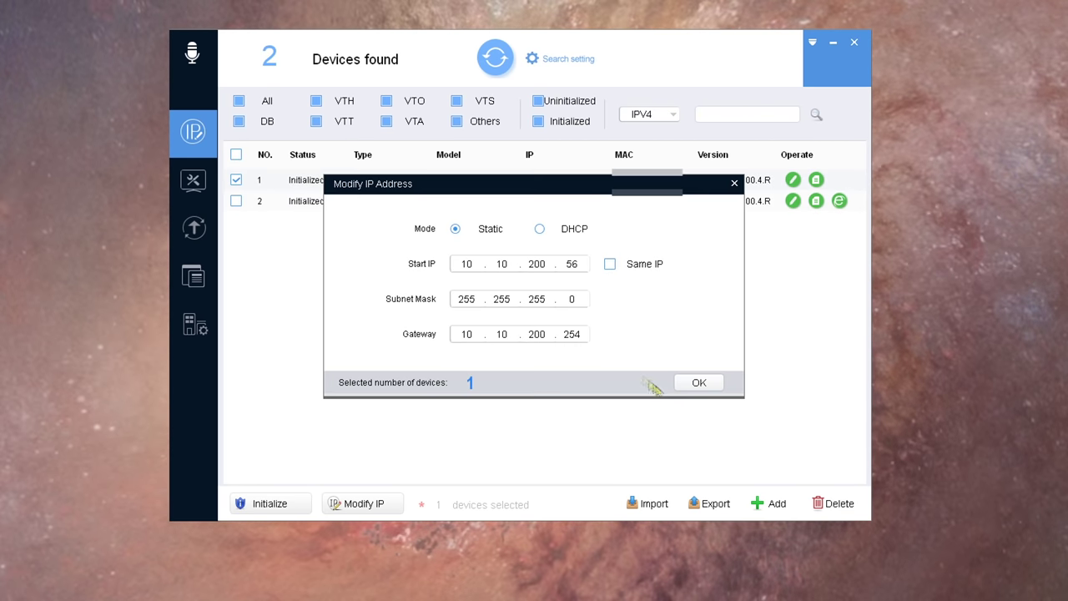
click(699, 382)
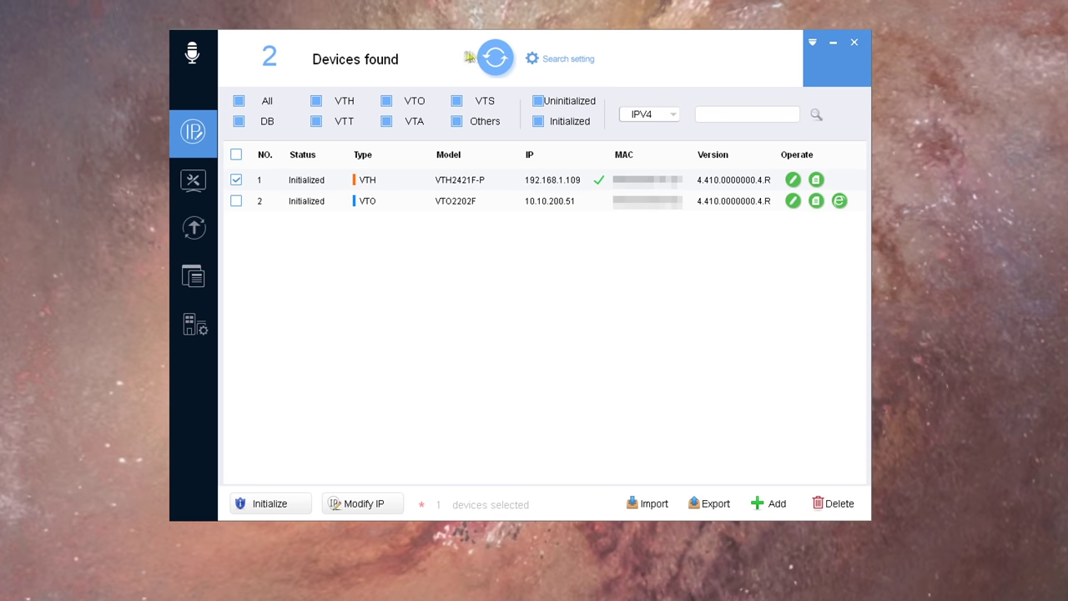
click(464, 60)
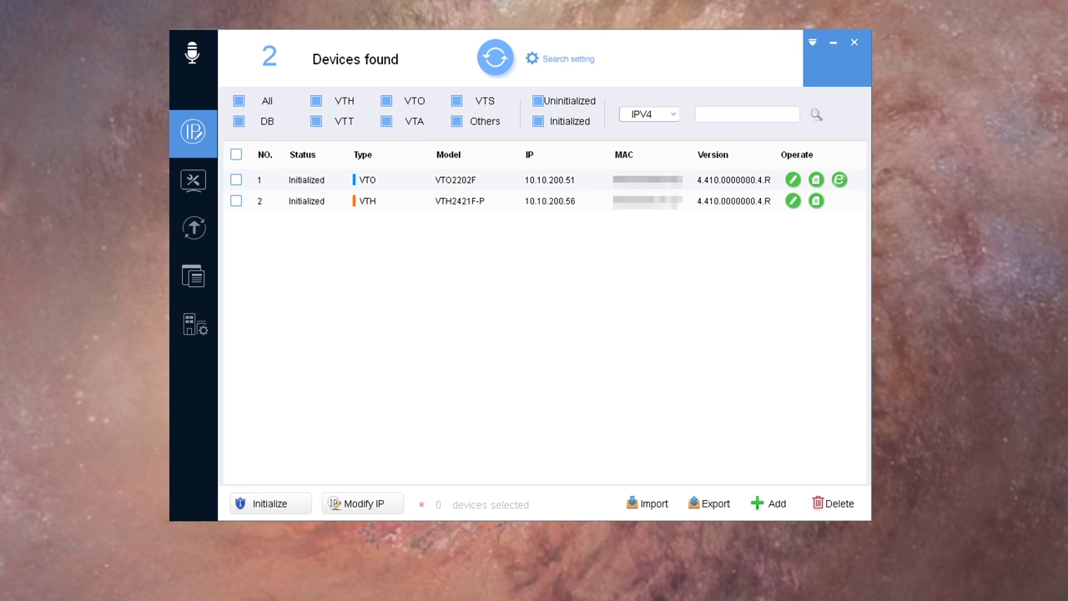